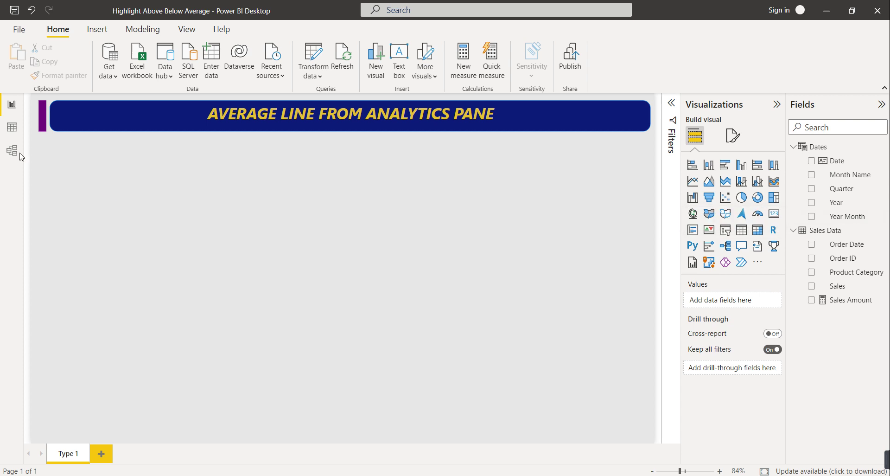
# Review the Sales Data and Dates tables and the relationship between them, and return to the report page.
pyautogui.click(12, 132)
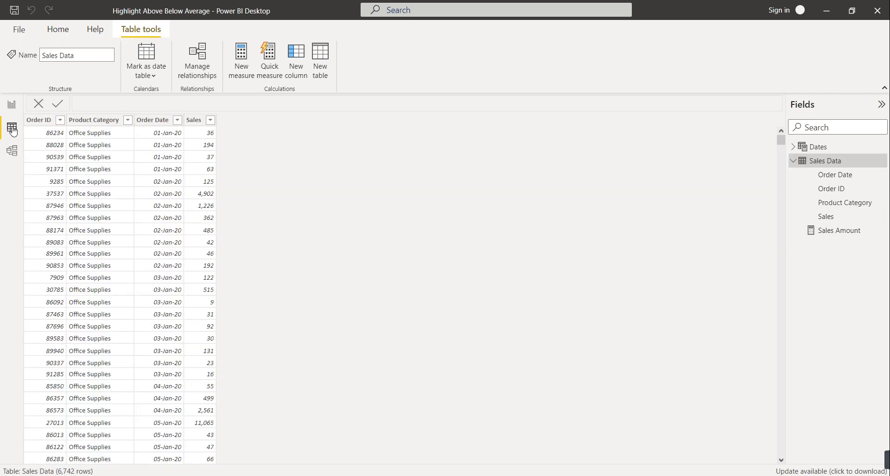
pyautogui.click(818, 147)
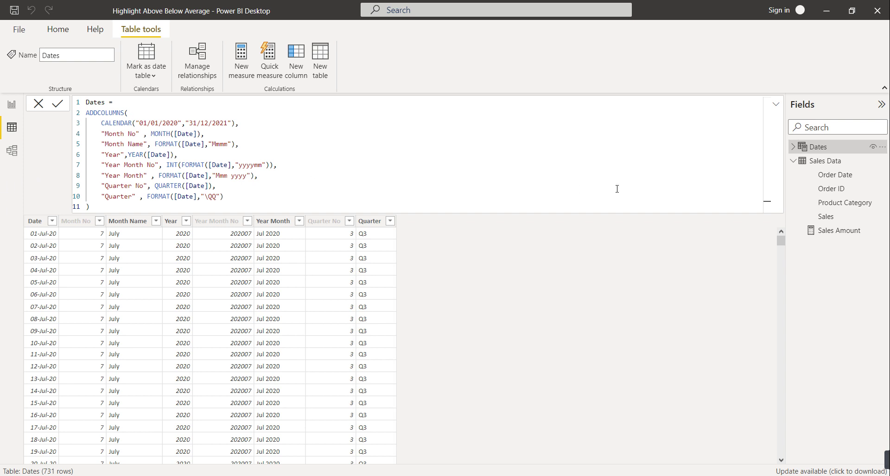
pyautogui.click(823, 165)
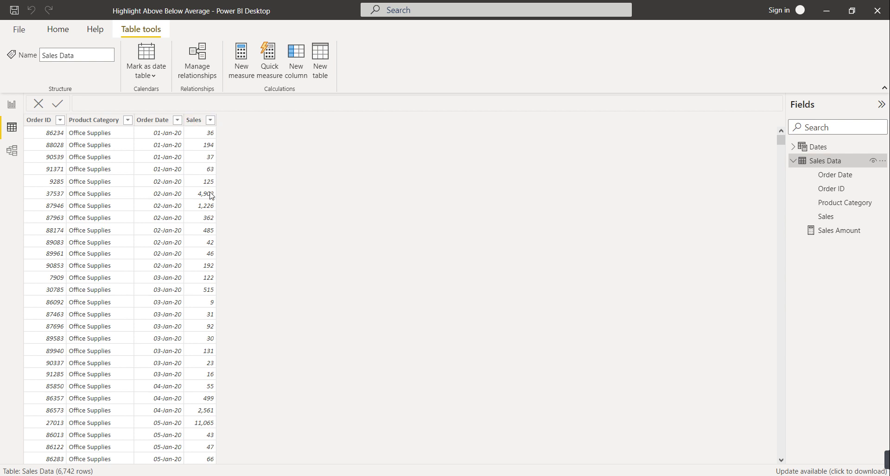
pyautogui.click(14, 155)
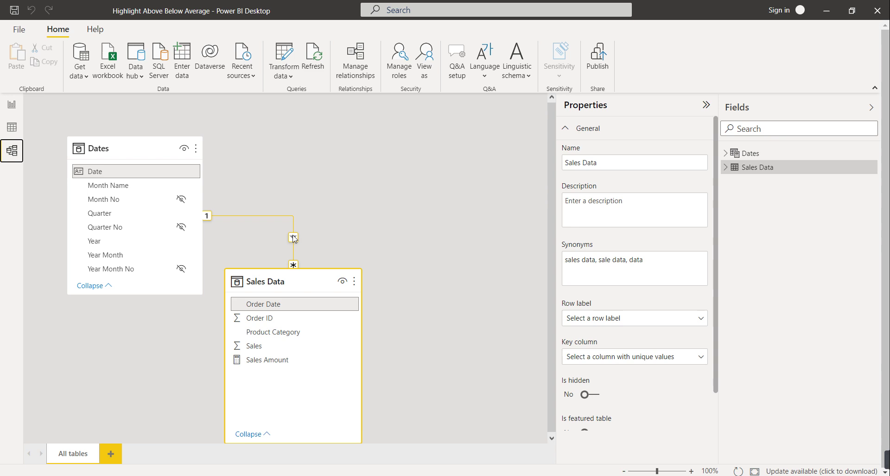
pyautogui.click(11, 135)
pyautogui.click(12, 104)
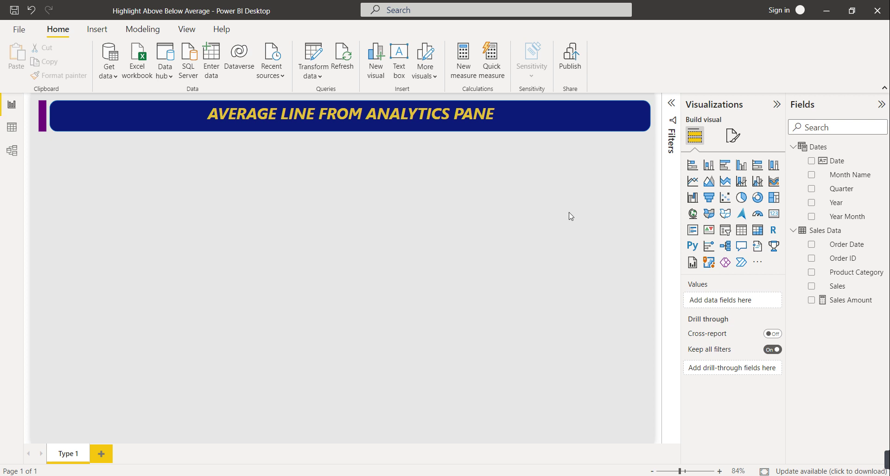
# Insert a line chart, enlarge it downward, and plot Sales Amount on the Y-axis by Year Month on the X-axis.
pyautogui.click(693, 181)
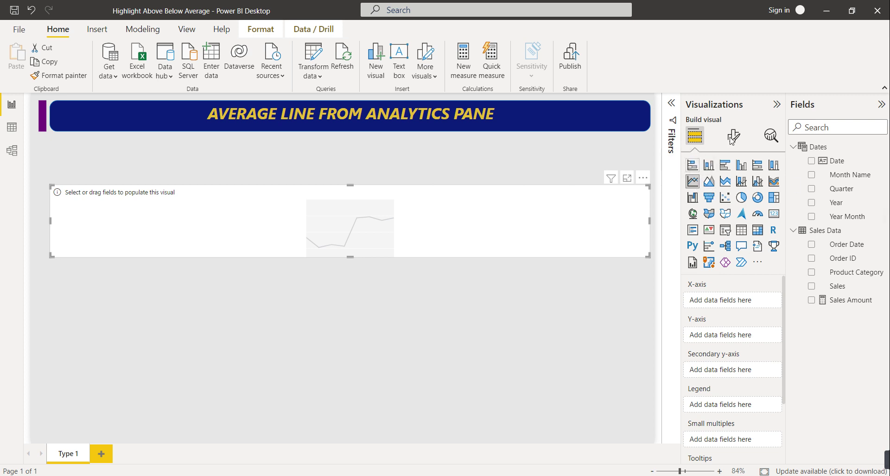
pyautogui.moveTo(351, 255); pyautogui.dragTo(342, 387)
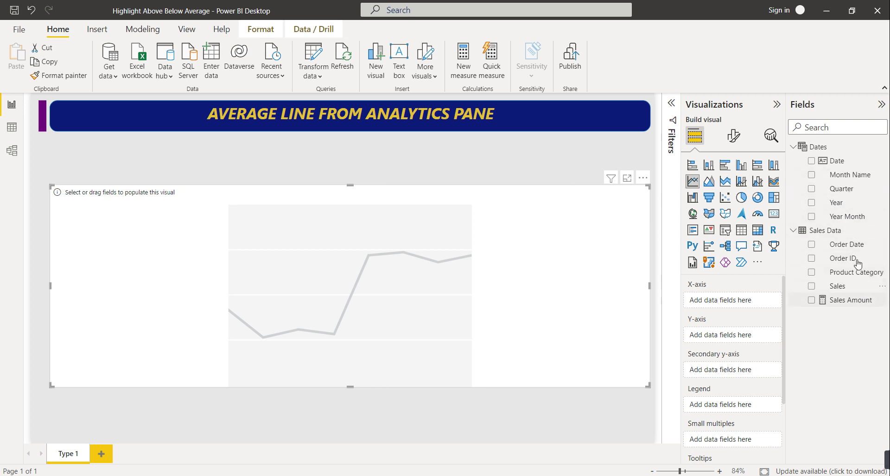
pyautogui.moveTo(858, 221); pyautogui.dragTo(760, 301)
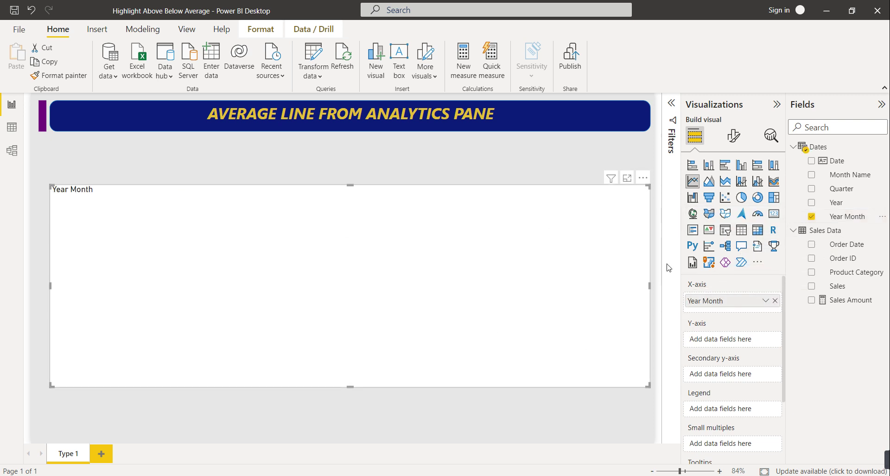
pyautogui.moveTo(854, 300)
pyautogui.mouseDown()
pyautogui.moveTo(804, 332)
pyautogui.moveTo(738, 341)
pyautogui.mouseUp()
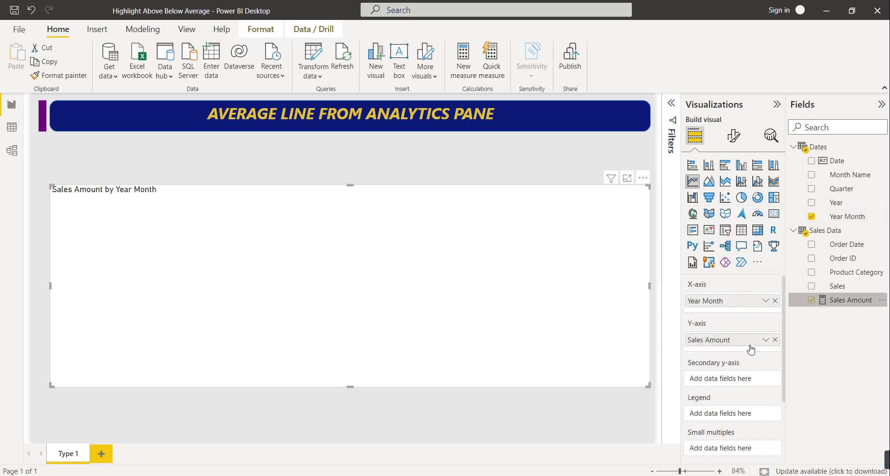
# Set the line chart's background color to the darker gold theme shade.
pyautogui.click(734, 136)
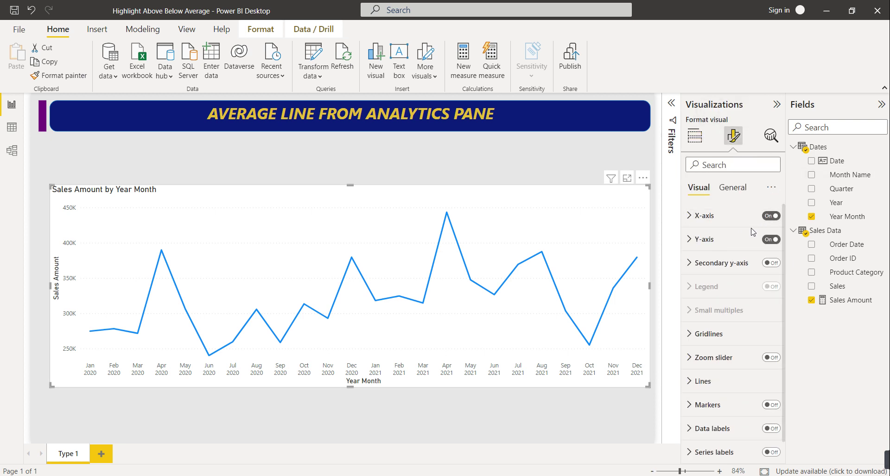
pyautogui.click(736, 188)
pyautogui.click(716, 262)
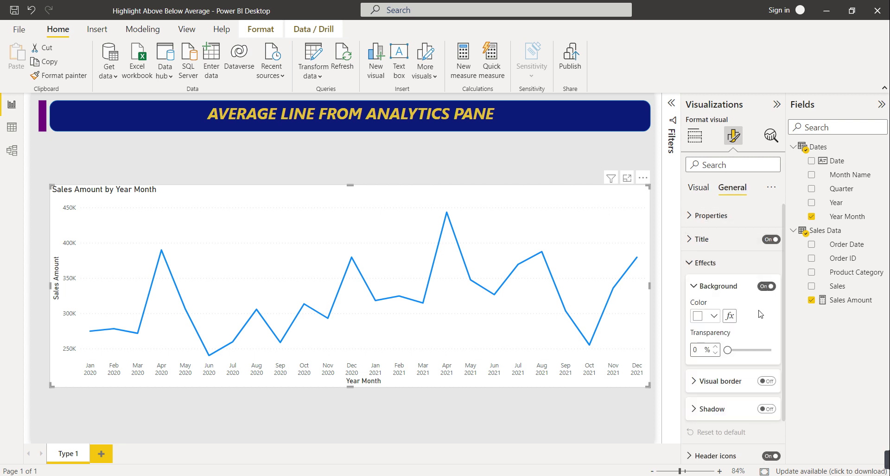
pyautogui.click(714, 316)
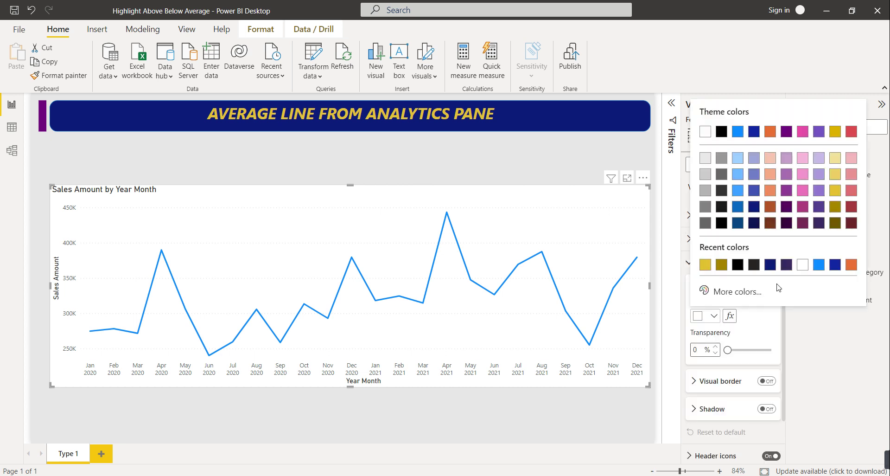
pyautogui.click(837, 190)
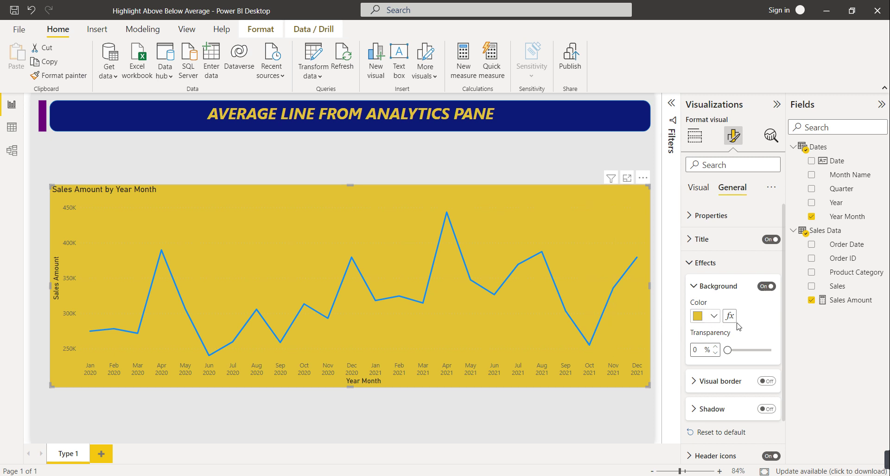
# Format the chart's X-axis values as bold and black.
pyautogui.click(700, 188)
pyautogui.click(704, 216)
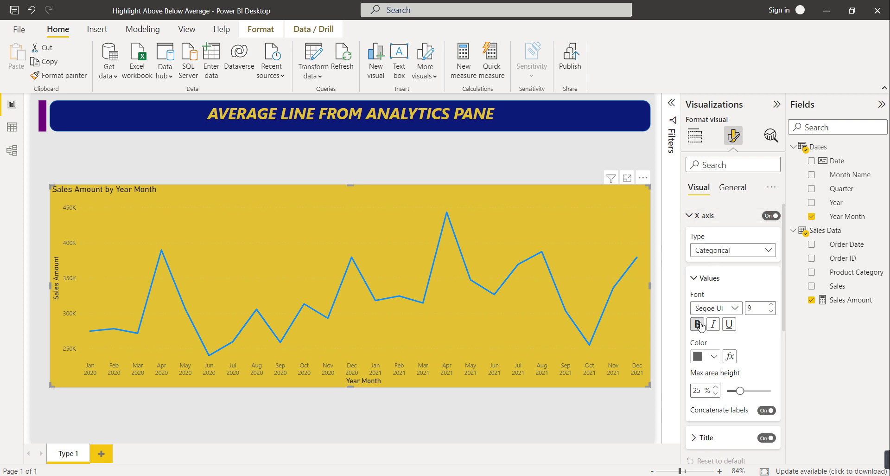
pyautogui.click(714, 355)
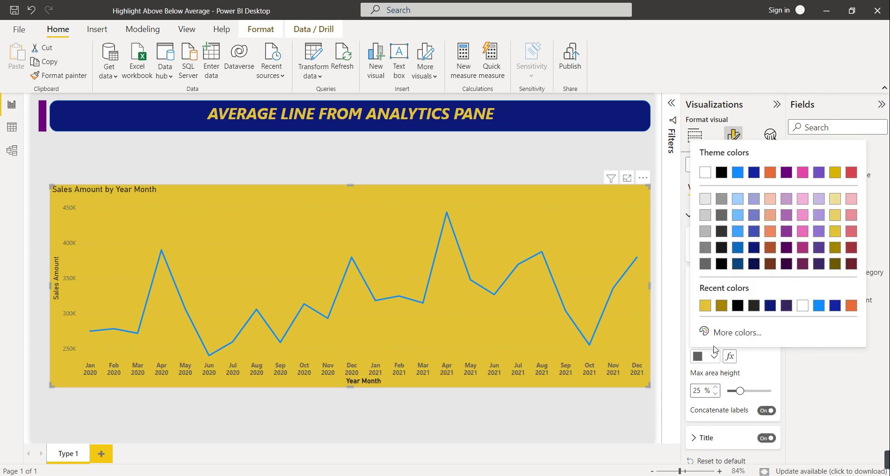
pyautogui.click(738, 305)
pyautogui.scroll(-3, 711, 371)
pyautogui.click(710, 370)
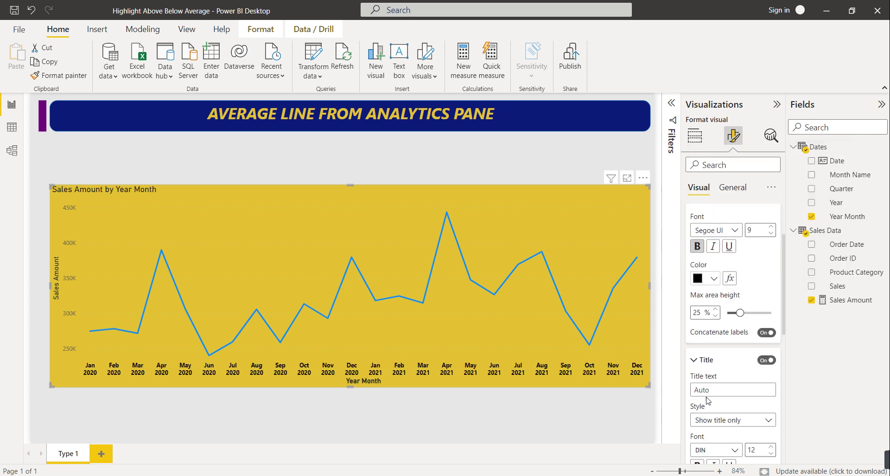
pyautogui.scroll(-2, 707, 380)
pyautogui.scroll(-5, 740, 396)
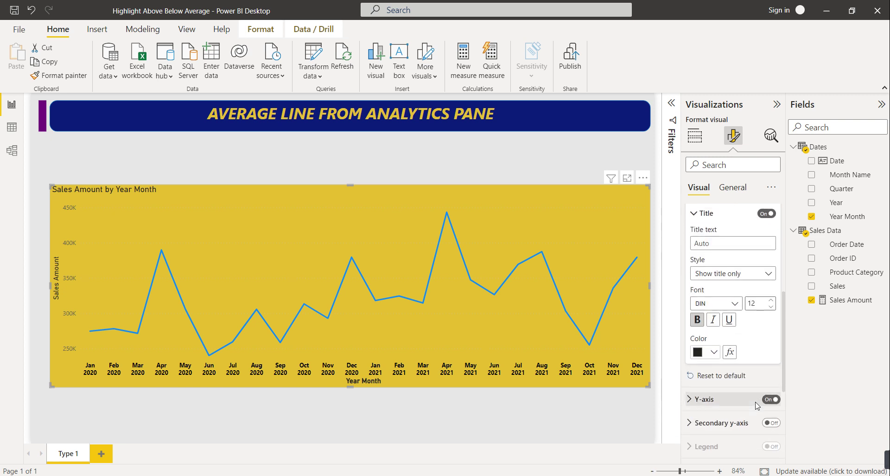
# Format the chart's Y-axis values as bold and black.
pyautogui.click(714, 274)
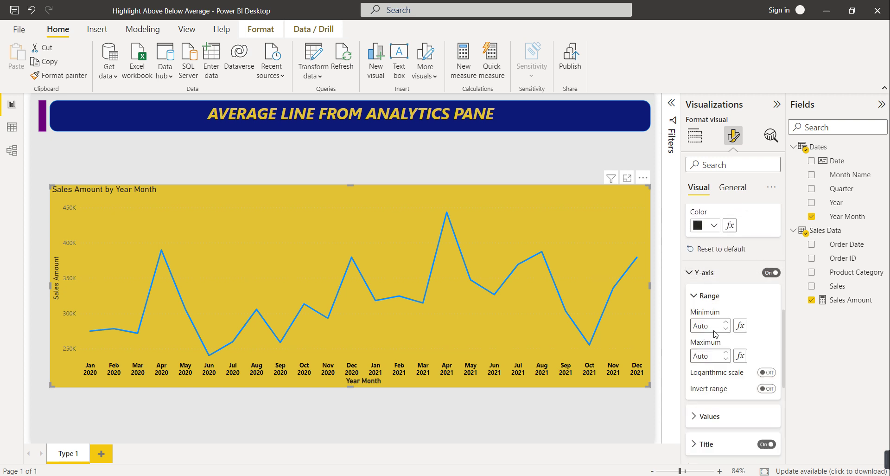
pyautogui.scroll(-1, 713, 316)
pyautogui.click(709, 383)
pyautogui.scroll(-1, 716, 409)
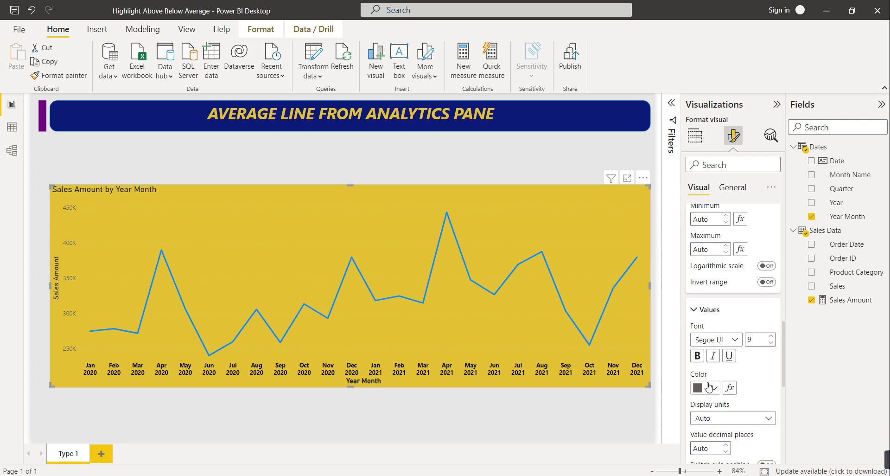
pyautogui.click(711, 417)
pyautogui.click(706, 365)
pyautogui.scroll(-1, 710, 366)
pyautogui.scroll(-3, 714, 364)
pyautogui.scroll(-1, 713, 365)
pyautogui.scroll(1, 713, 366)
pyautogui.click(554, 156)
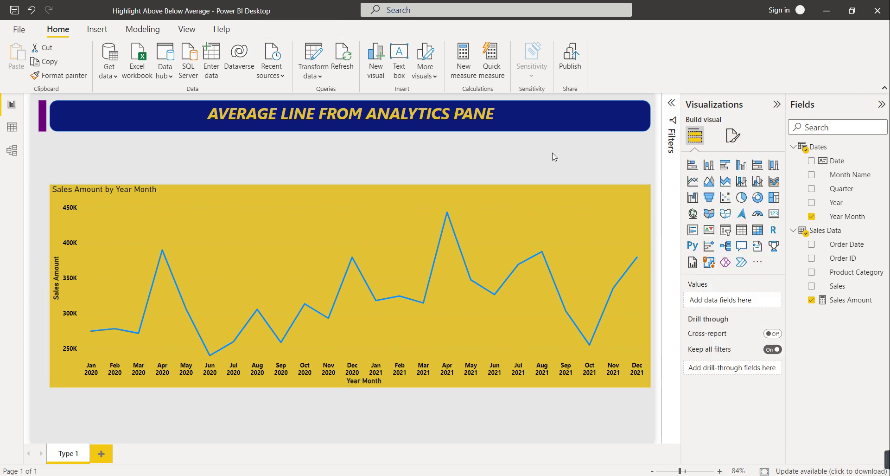
# Add an average line to the line chart from the analytics options and turn on its data label.
pyautogui.moveTo(548, 232)
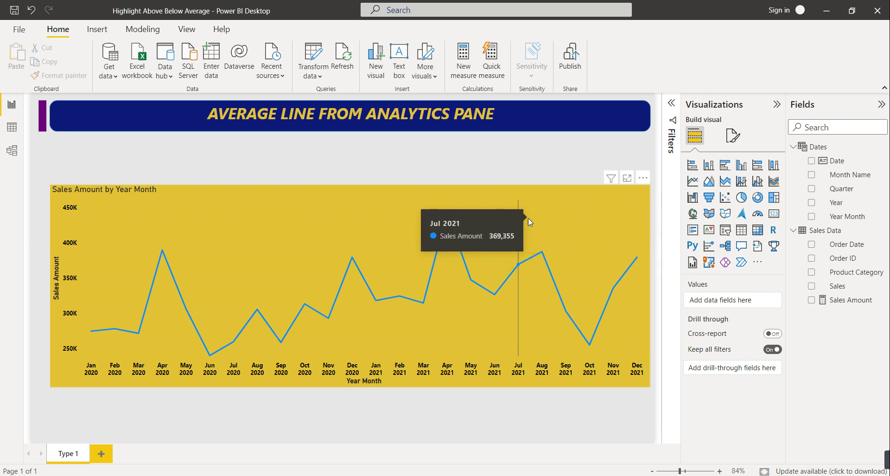
pyautogui.click(447, 188)
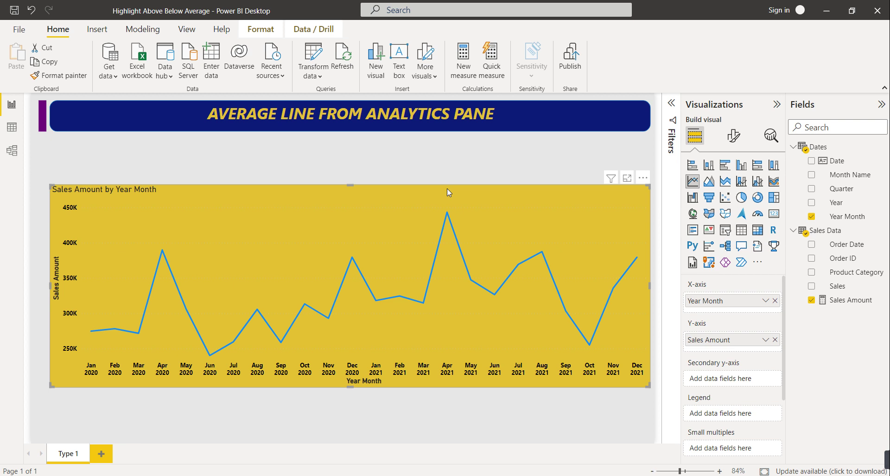
pyautogui.click(771, 136)
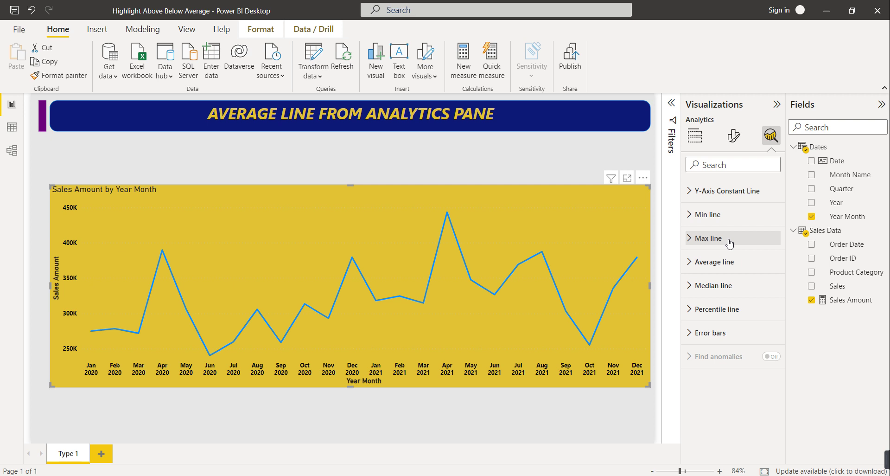
pyautogui.click(714, 264)
pyautogui.click(713, 301)
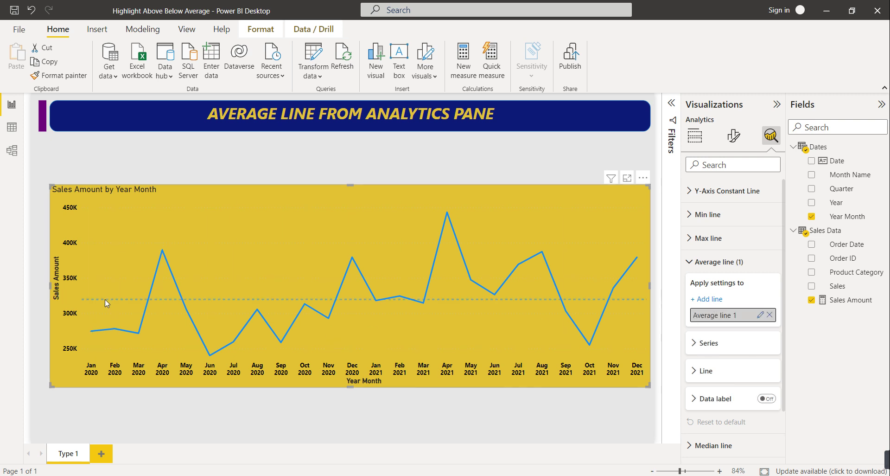
pyautogui.moveTo(636, 303)
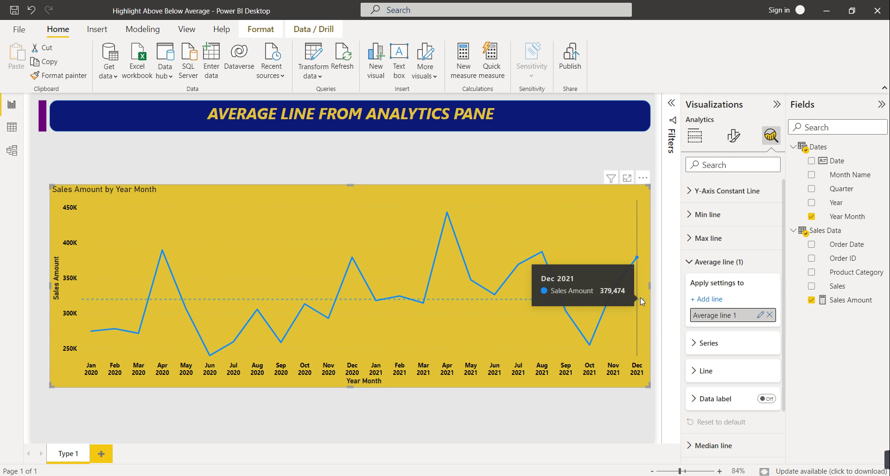
pyautogui.click(766, 400)
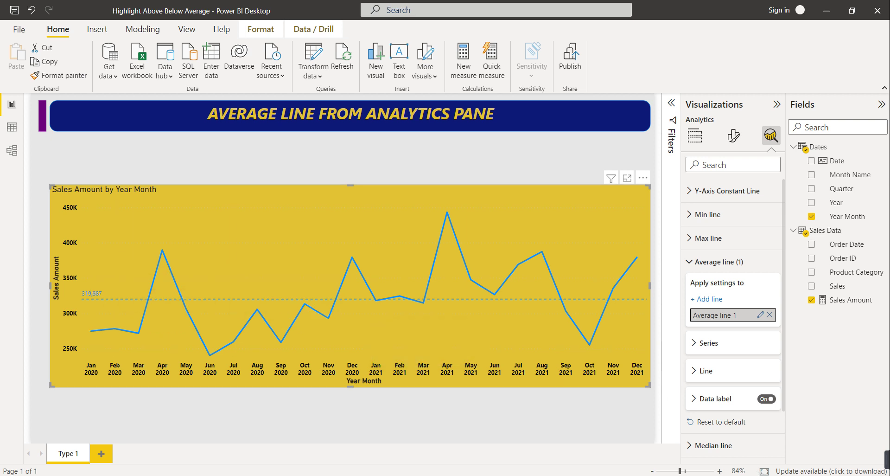
# Set the average line's color to black.
pyautogui.click(714, 346)
pyautogui.click(714, 346)
pyautogui.click(719, 371)
pyautogui.scroll(-3, 719, 371)
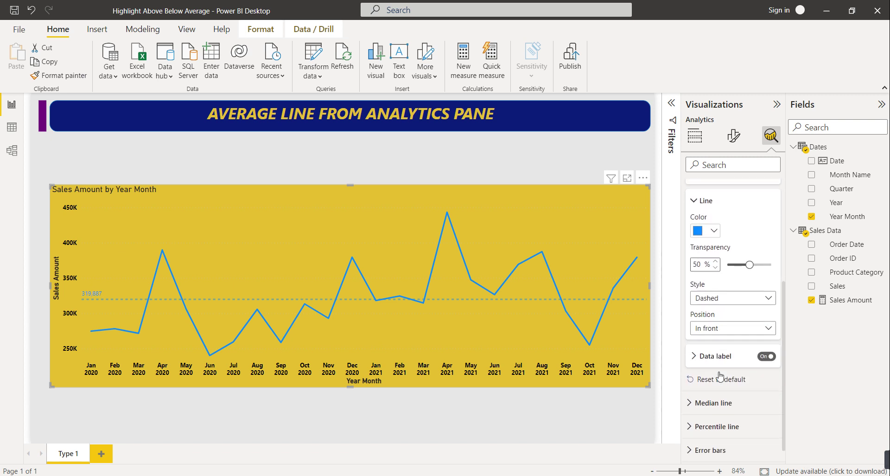
pyautogui.click(711, 231)
pyautogui.click(722, 269)
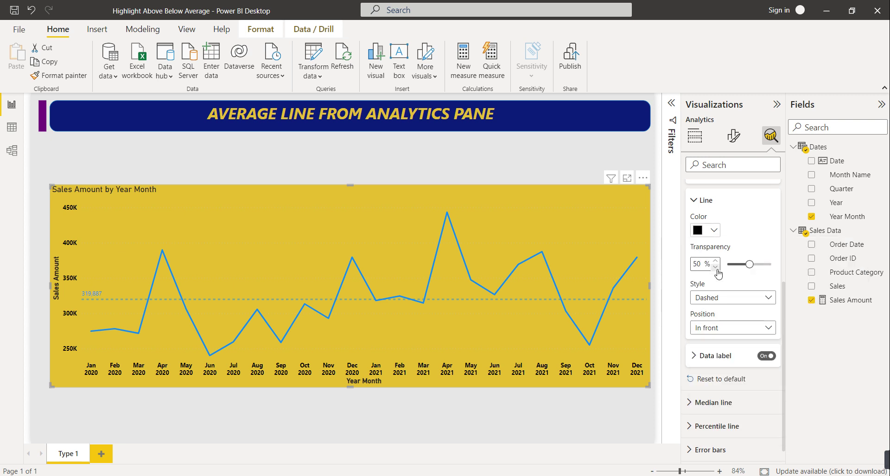
# Try the Solid style on the average line and settle on Dotted.
pyautogui.click(724, 298)
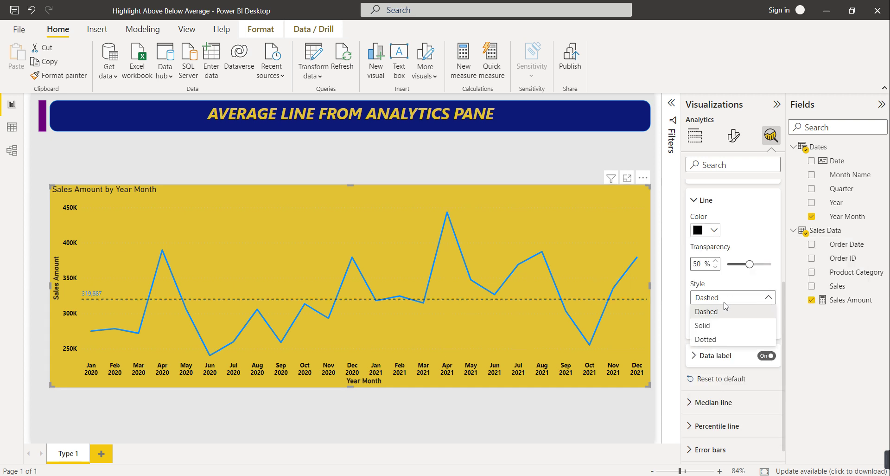
pyautogui.click(714, 328)
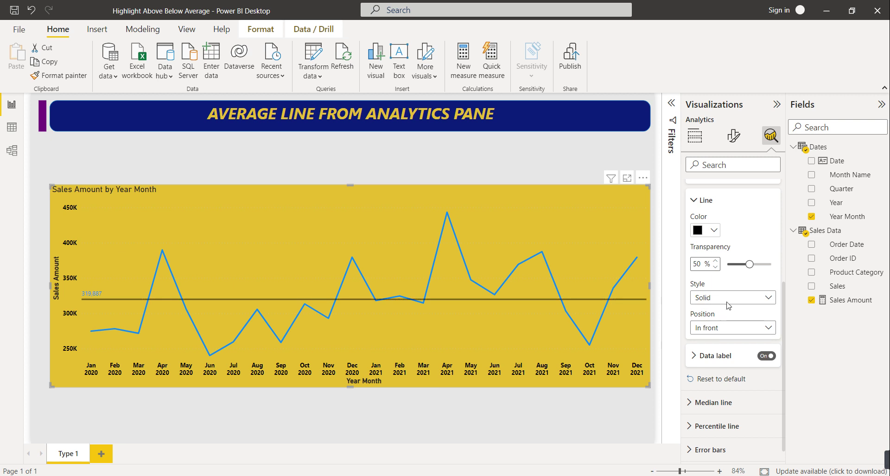
pyautogui.click(732, 297)
pyautogui.click(725, 339)
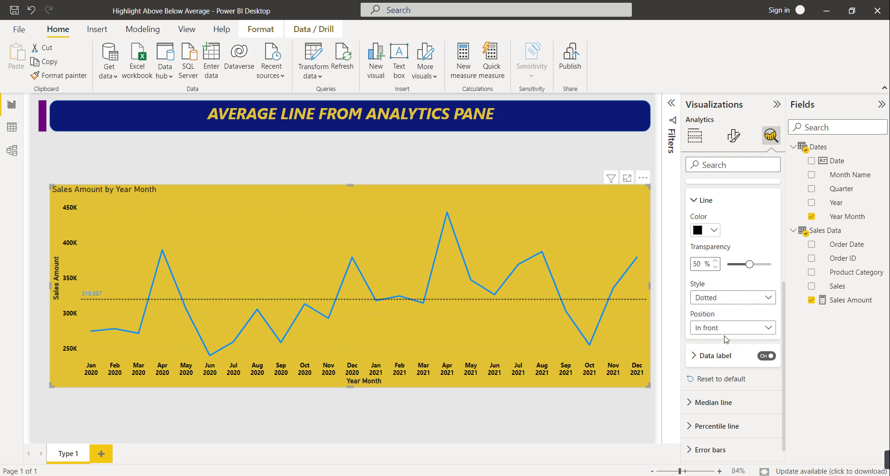
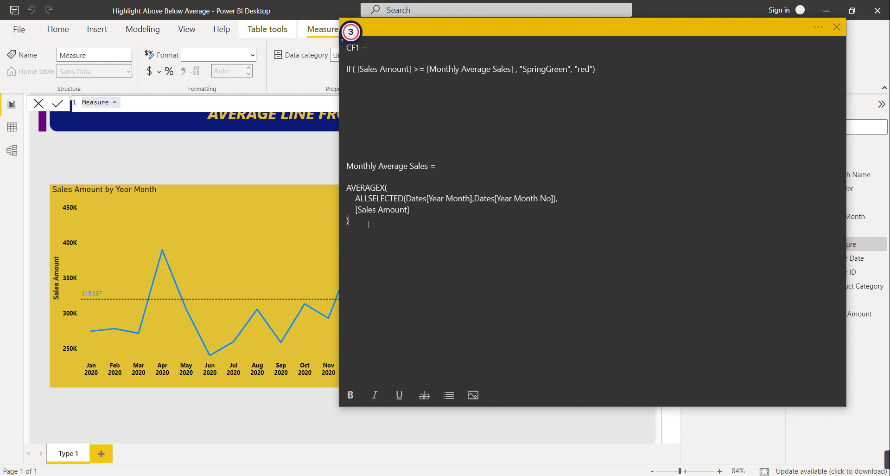
# Copy the noted formula to create the measure Monthly Average Sales = AVERAGEX(ALLSELECTED(Dates[Year Month],Dates[Year Month No]),[Sales Amount]).
pyautogui.moveTo(412, 209); pyautogui.dragTo(348, 151)
pyautogui.click(348, 178)
pyautogui.moveTo(357, 222); pyautogui.dragTo(337, 170)
pyautogui.hotkey('ctrl', 'c')
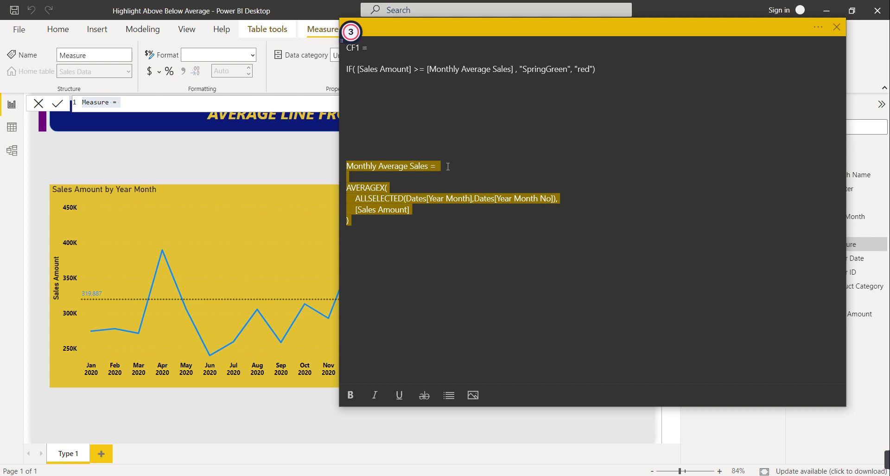
pyautogui.moveTo(365, 203)
pyautogui.click(134, 100)
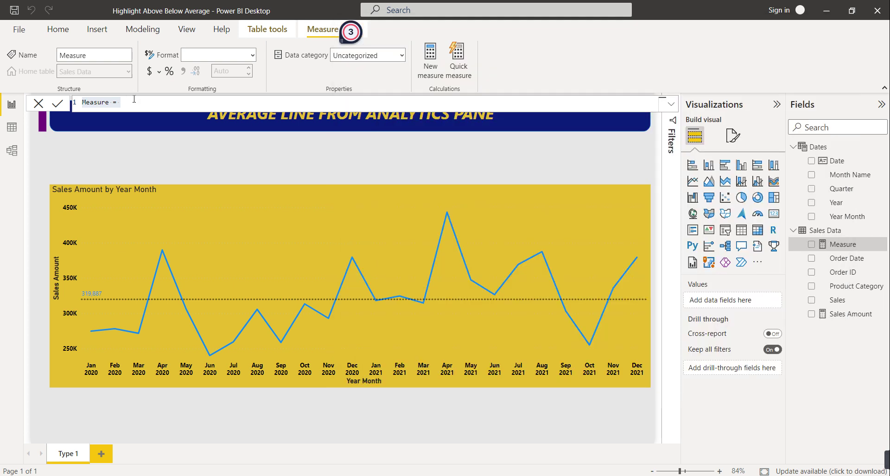
pyautogui.hotkey('ctrl', 'a')
pyautogui.hotkey('ctrl', 'v')
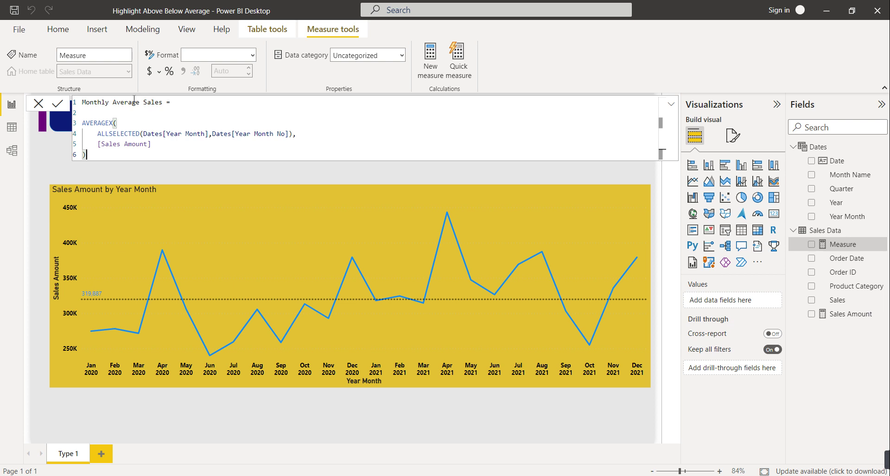
pyautogui.press('Return')
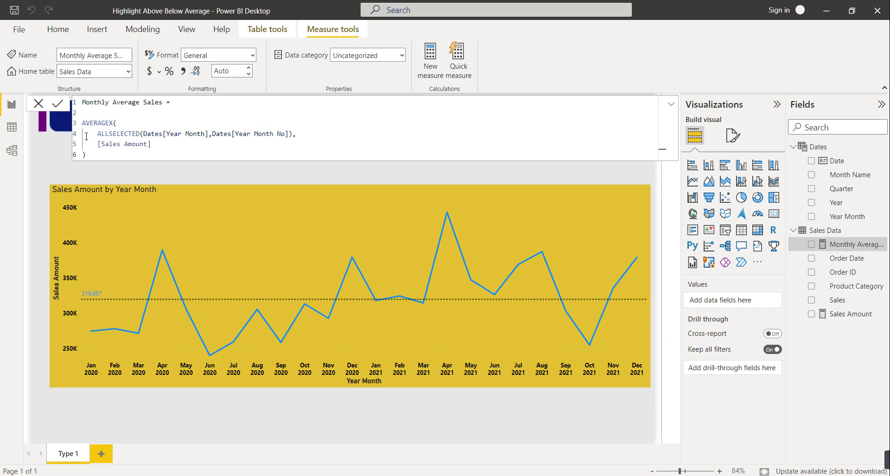
pyautogui.click(191, 172)
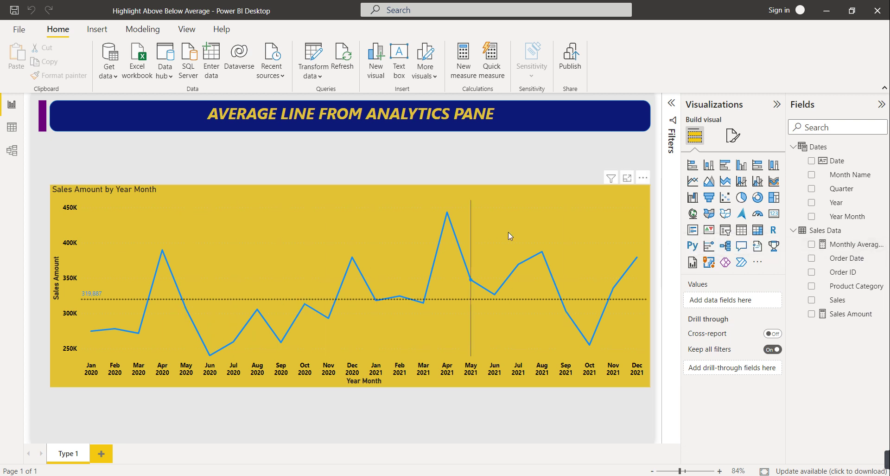
# Try plotting Monthly Average Sales on the line chart's Y-axis beside Sales Amount, and remove it from the chart again.
pyautogui.click(554, 197)
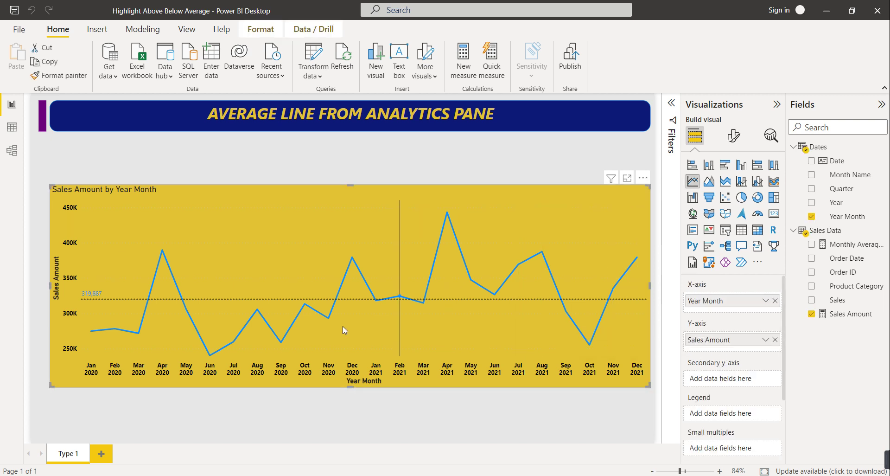
pyautogui.moveTo(601, 323)
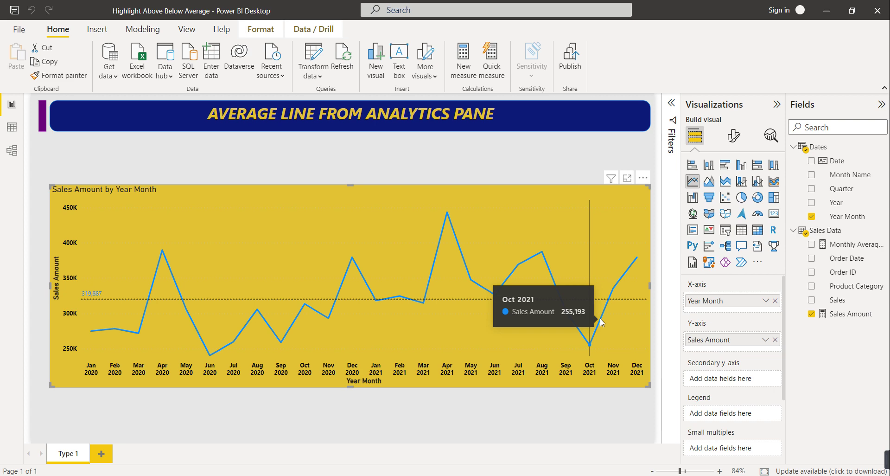
pyautogui.moveTo(868, 244); pyautogui.dragTo(758, 351)
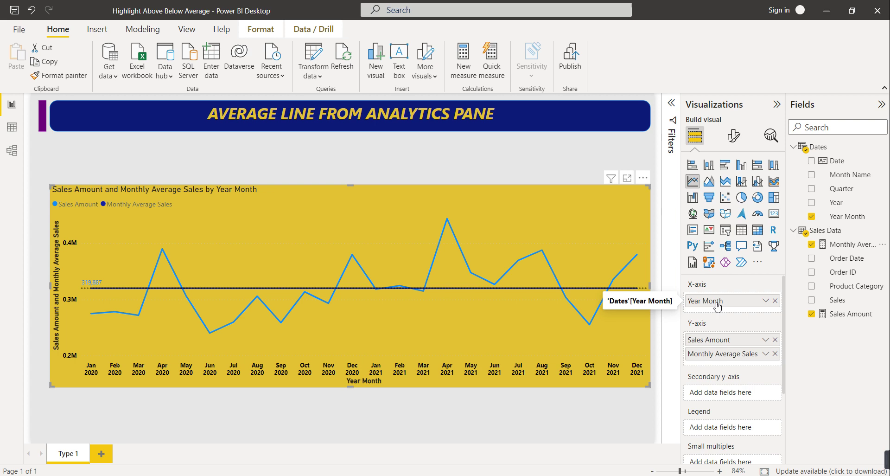
pyautogui.click(775, 354)
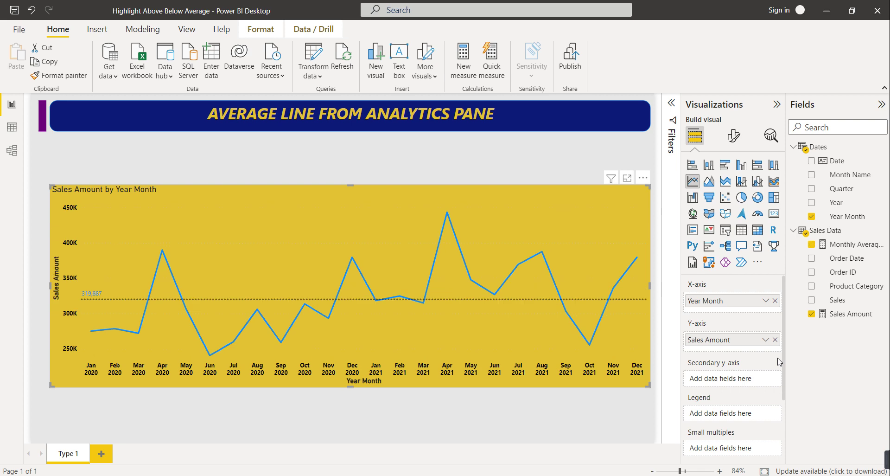
# Try a Y-axis constant line on the line chart from the analytics options, and delete it again.
pyautogui.click(771, 135)
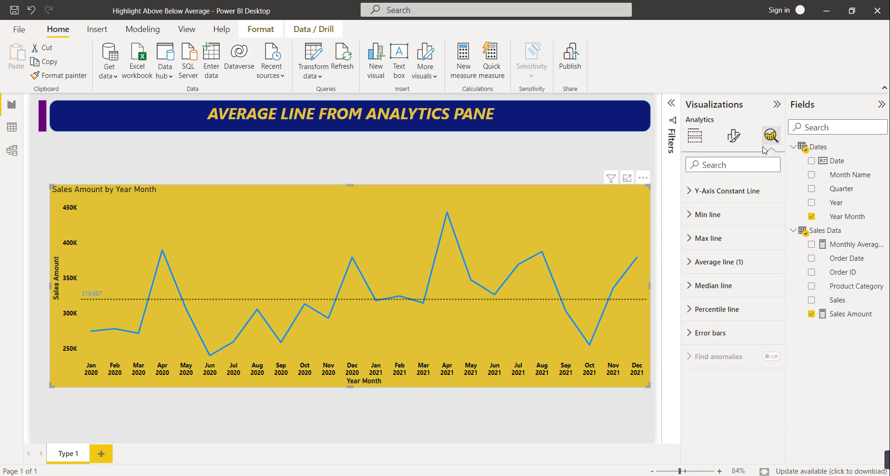
pyautogui.click(717, 192)
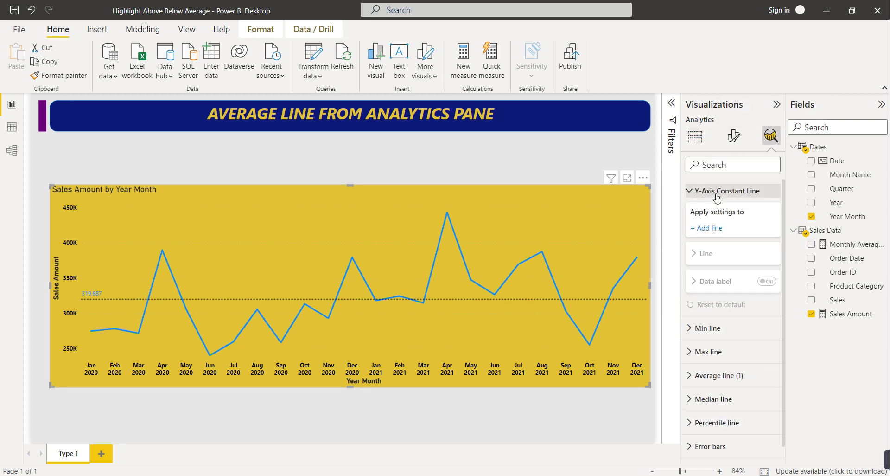
pyautogui.click(715, 228)
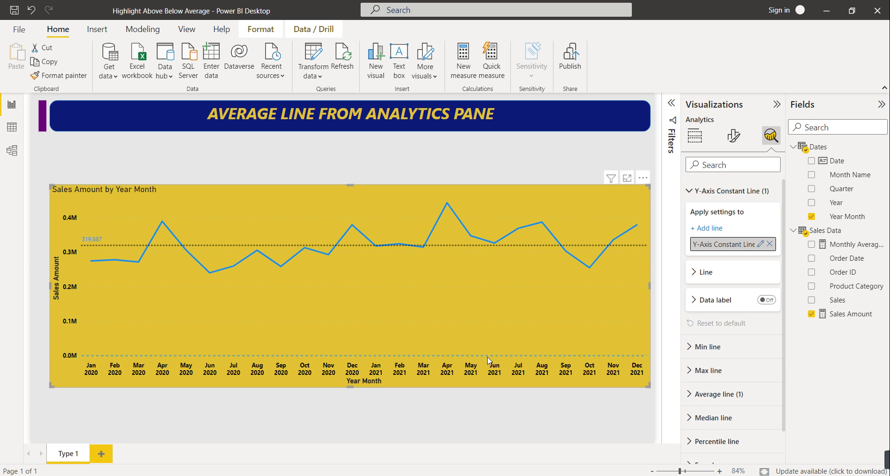
pyautogui.click(769, 244)
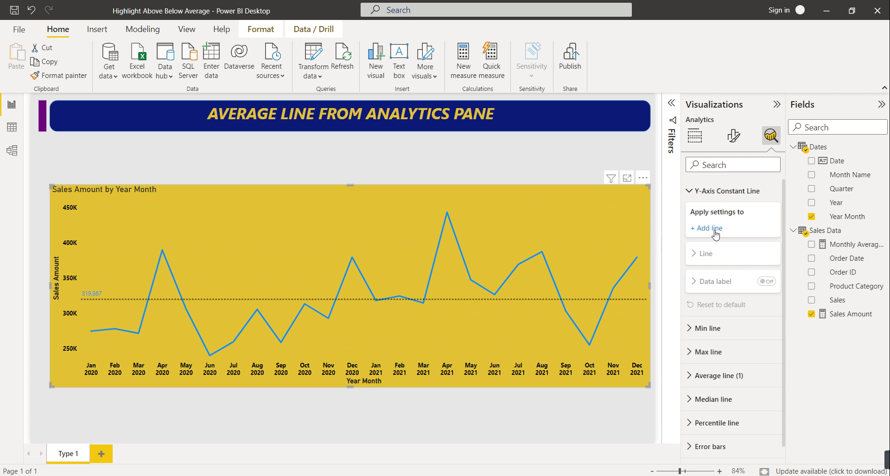
# Add a min line and a max line to the line chart from the analytics options.
pyautogui.click(713, 324)
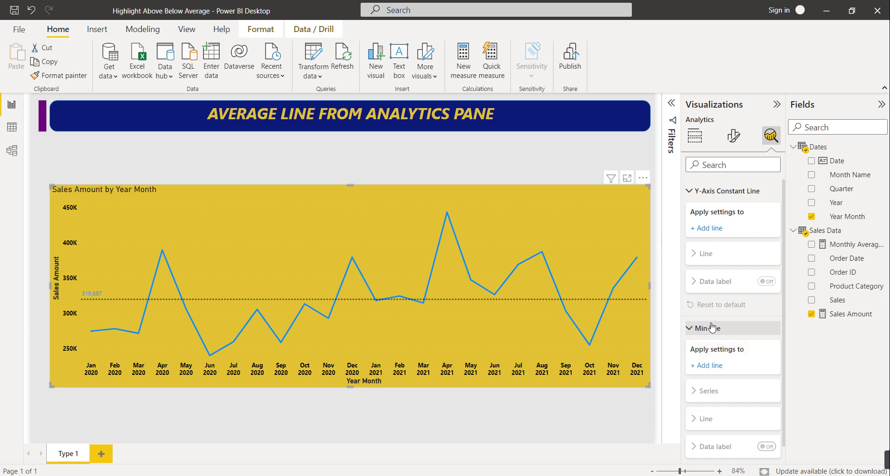
pyautogui.click(710, 366)
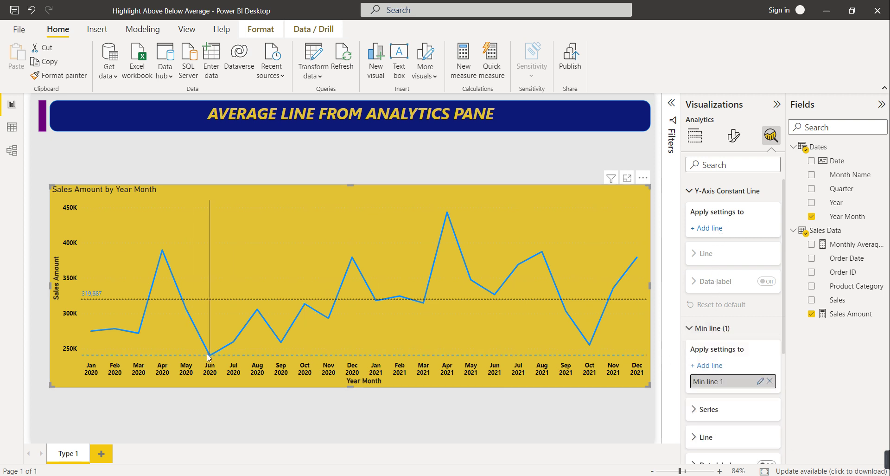
pyautogui.scroll(-1, 719, 372)
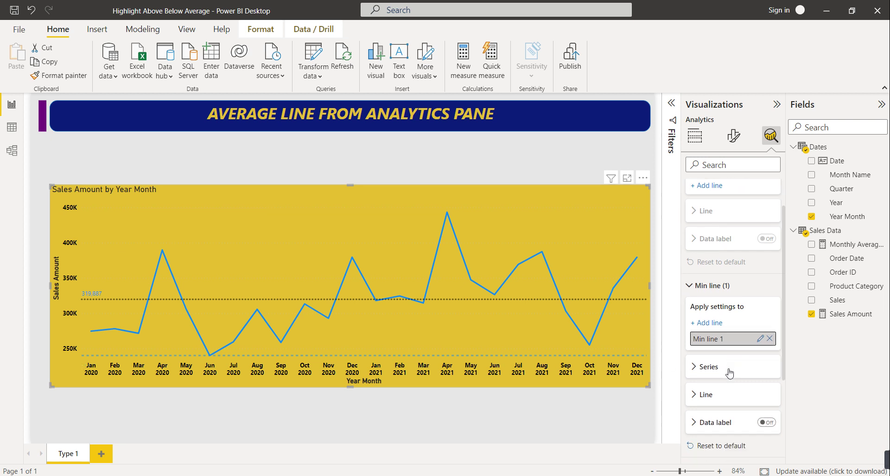
pyautogui.click(719, 293)
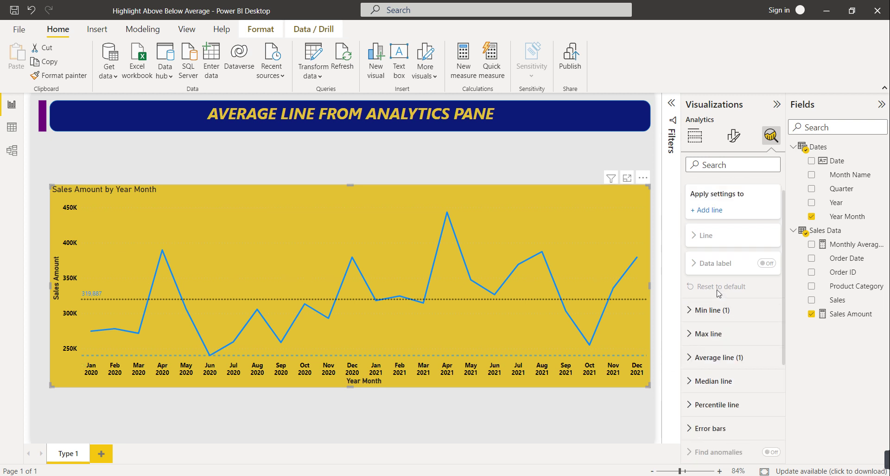
pyautogui.click(709, 333)
pyautogui.click(706, 369)
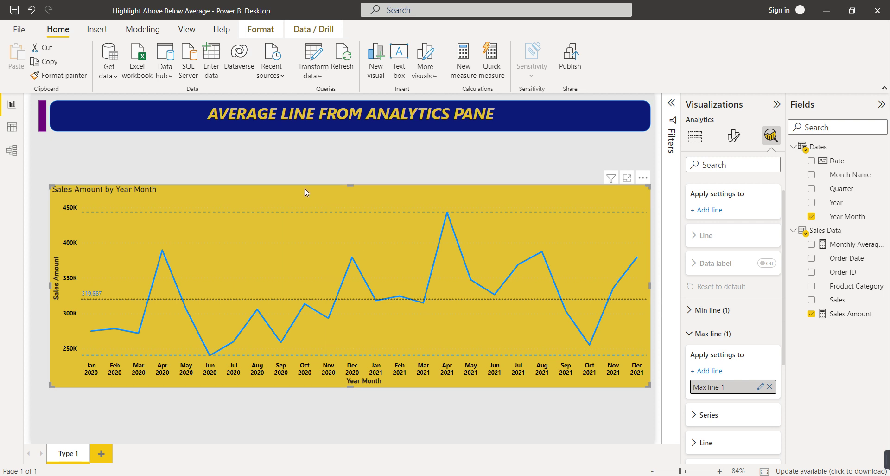
pyautogui.click(708, 332)
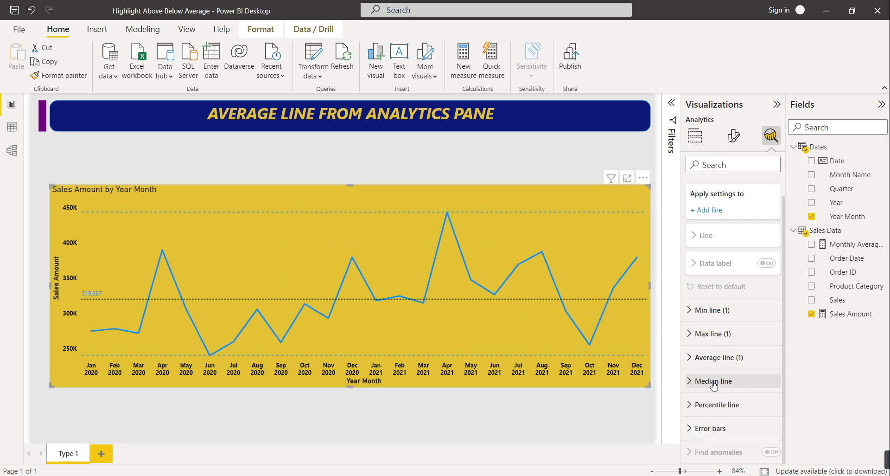
# Add a median line to the line chart from the analytics options.
pyautogui.click(731, 385)
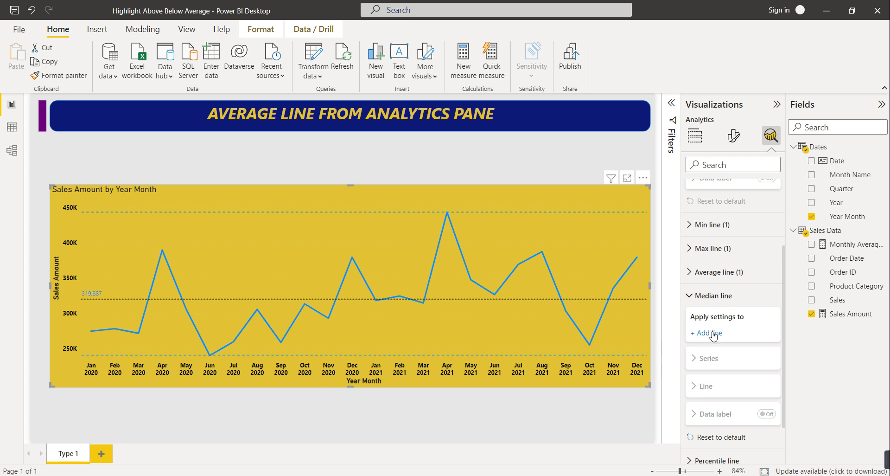
pyautogui.click(713, 333)
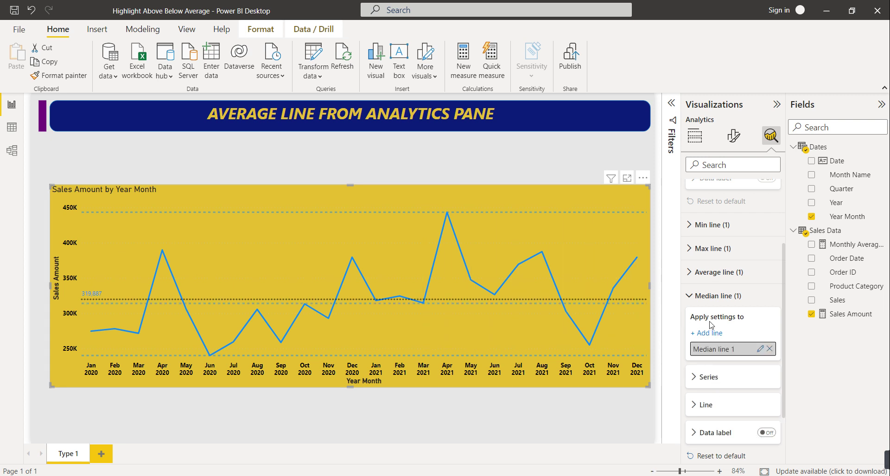
pyautogui.click(714, 297)
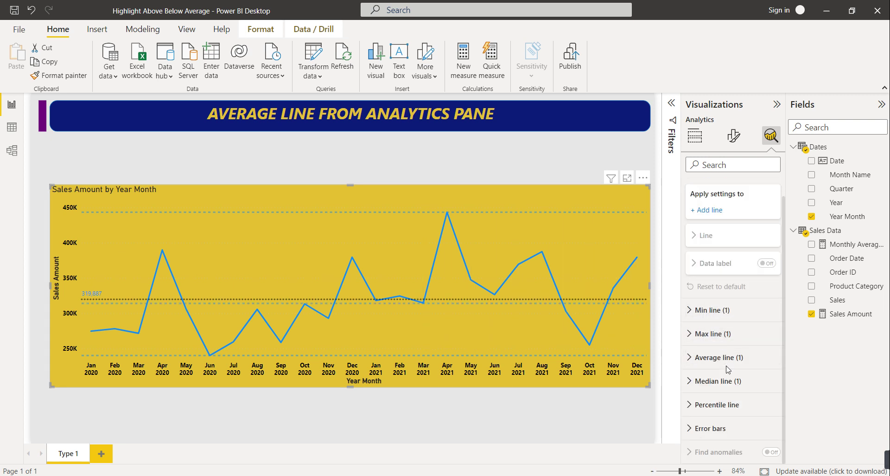
# Add a percentile line to the line chart and look over the error bar settings.
pyautogui.click(723, 404)
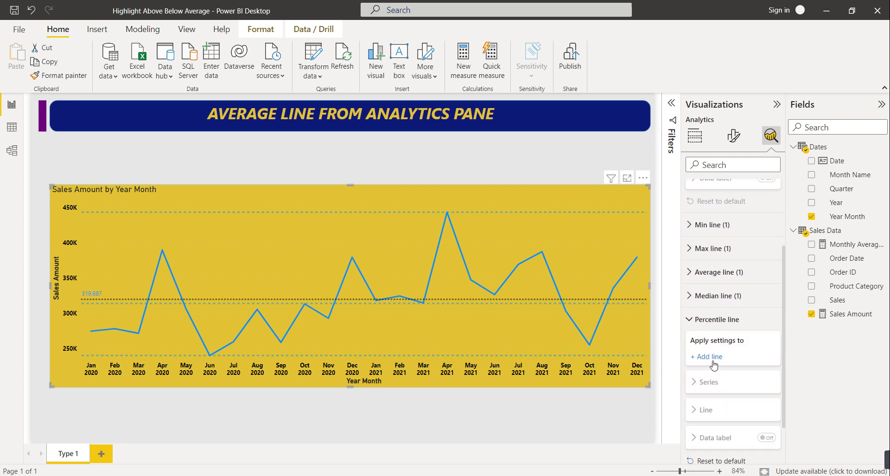
pyautogui.click(706, 356)
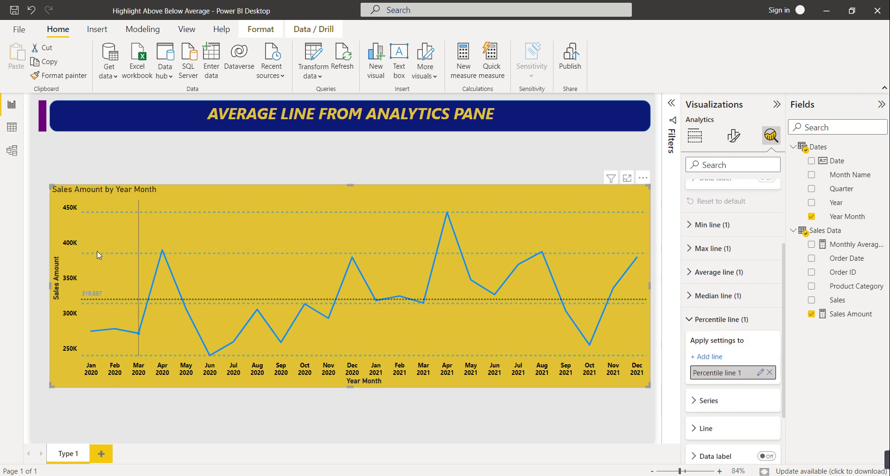
pyautogui.scroll(1, 728, 352)
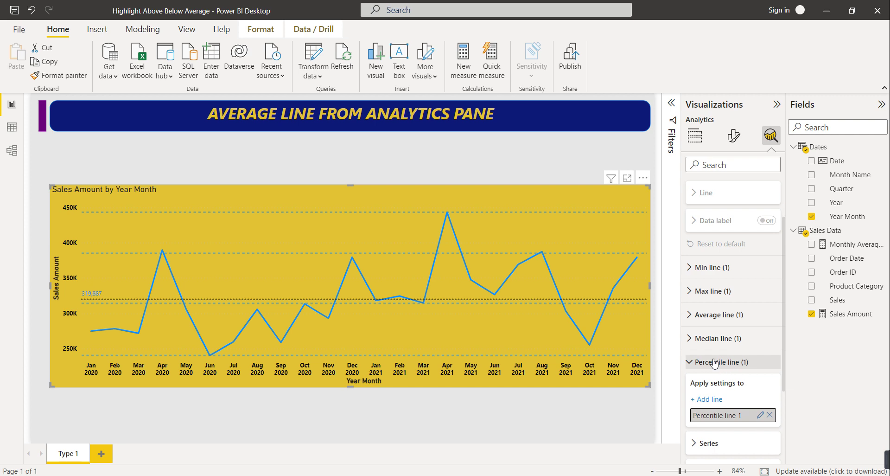
pyautogui.click(714, 364)
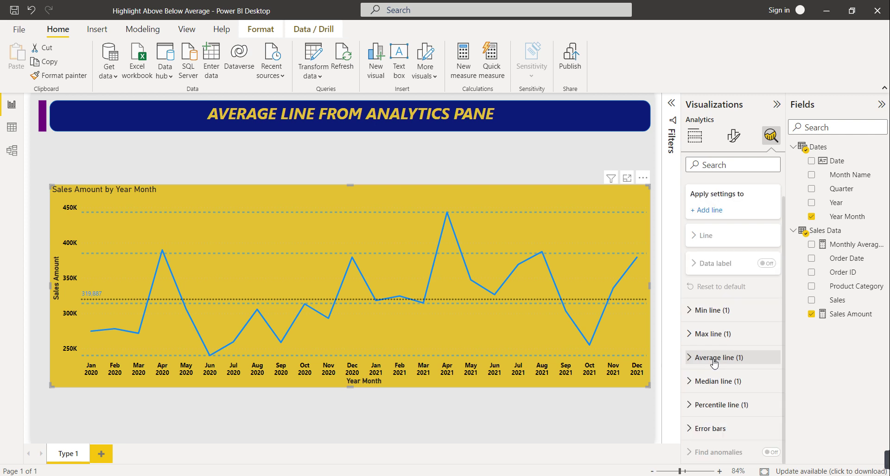
pyautogui.click(718, 429)
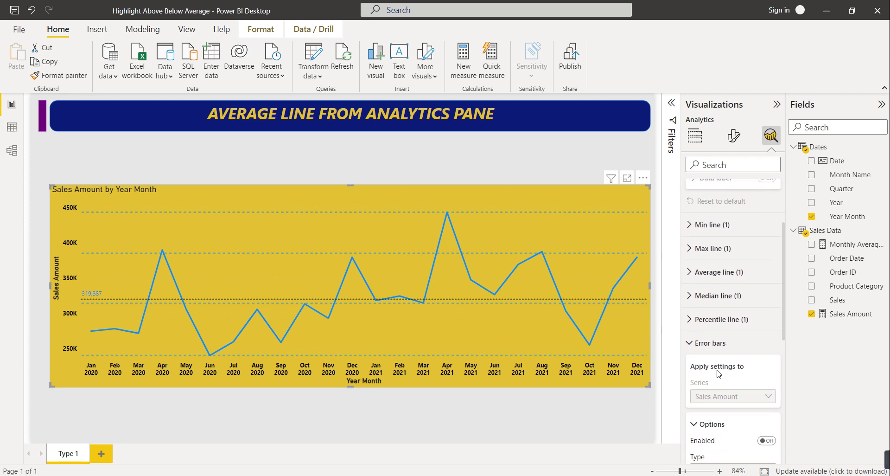
pyautogui.click(714, 342)
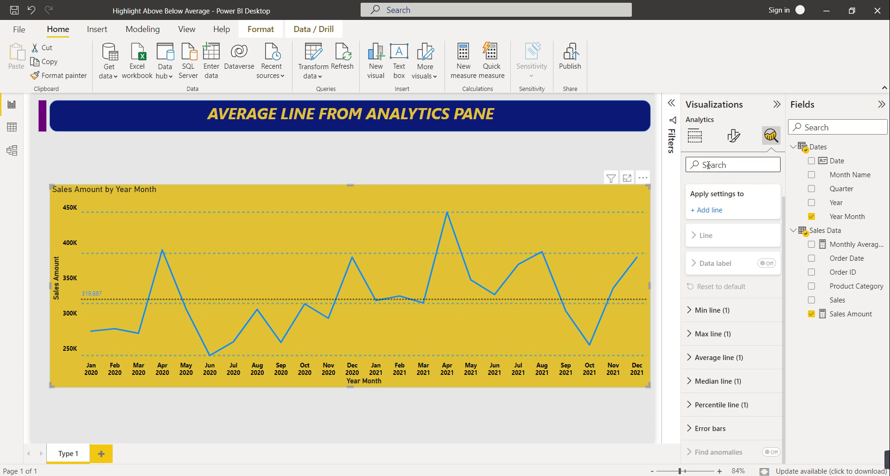
# Delete the min line and the max line from the line chart's analytics.
pyautogui.click(726, 314)
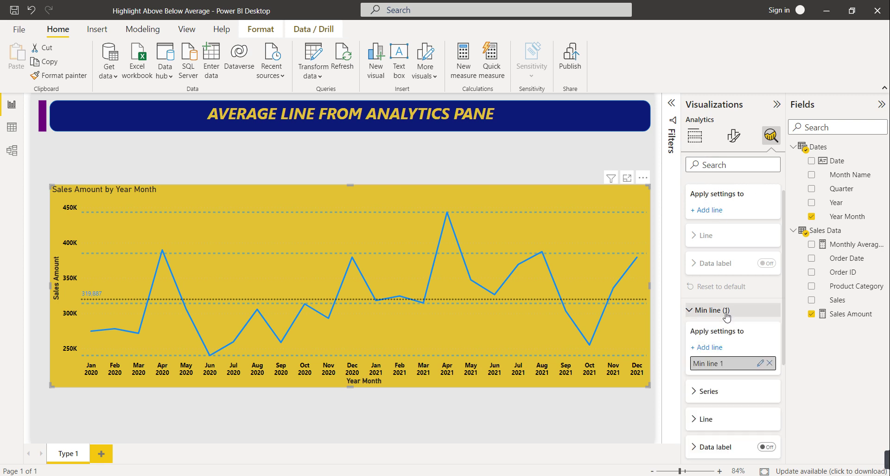
pyautogui.click(770, 363)
pyautogui.click(721, 311)
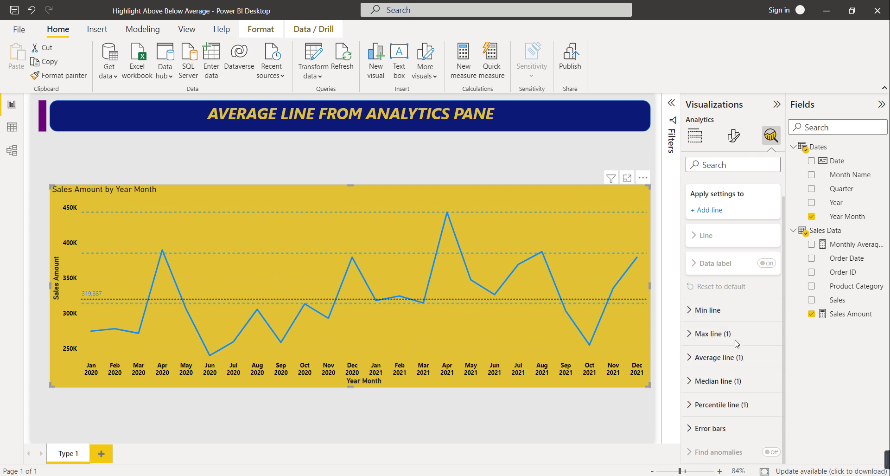
pyautogui.click(721, 334)
pyautogui.click(771, 386)
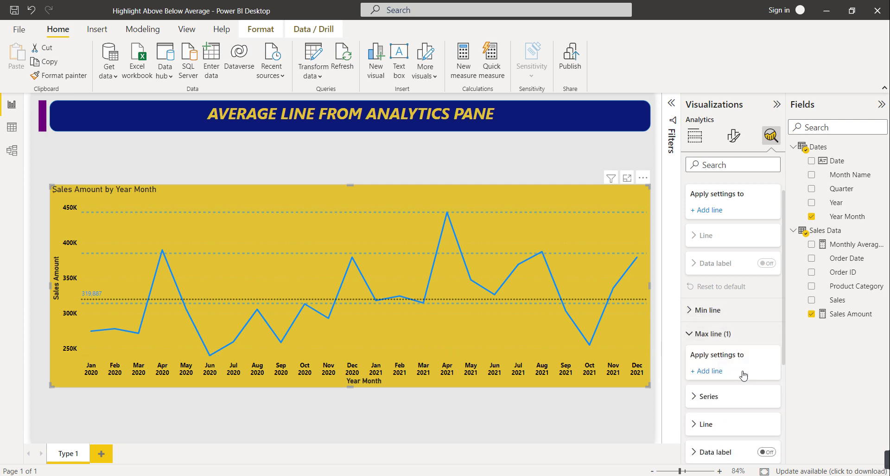
pyautogui.click(714, 335)
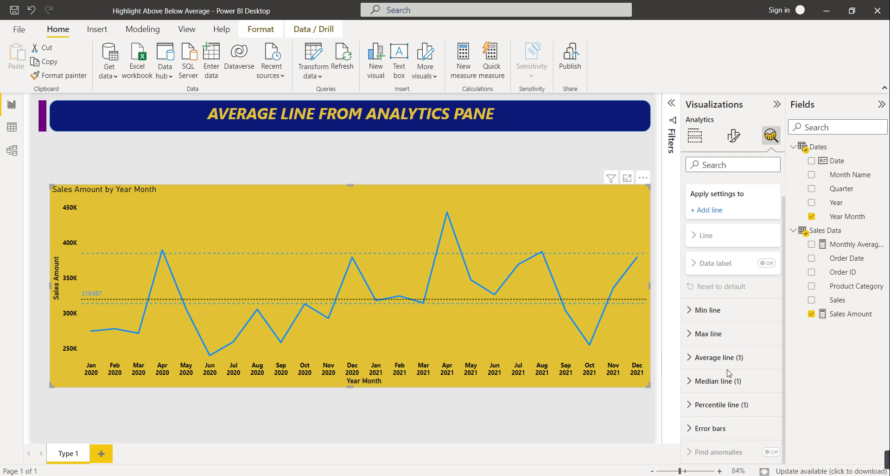
# Delete the median line from the line chart's analytics.
pyautogui.click(728, 358)
pyautogui.click(728, 358)
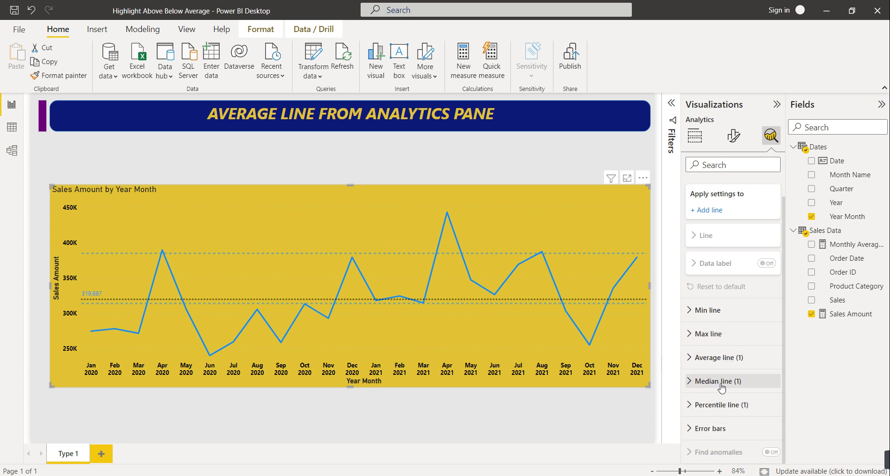
pyautogui.click(732, 383)
pyautogui.click(770, 434)
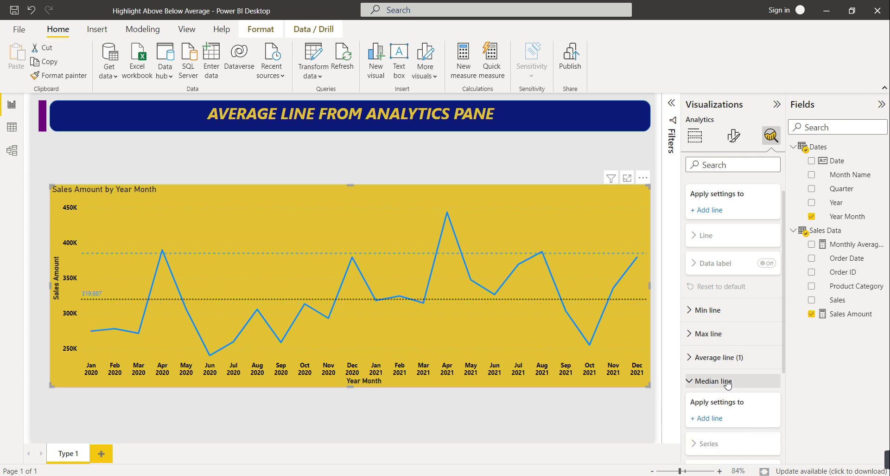
pyautogui.scroll(-3, 723, 403)
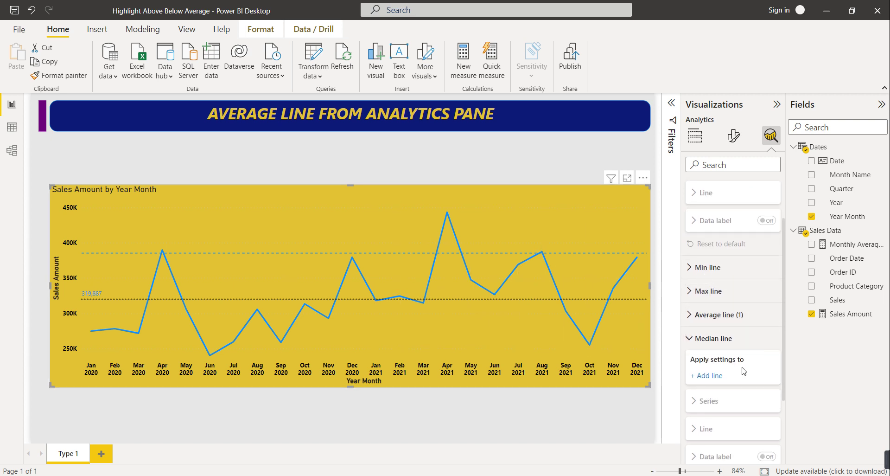
# Delete the percentile line from the line chart's analytics.
pyautogui.scroll(-3, 725, 362)
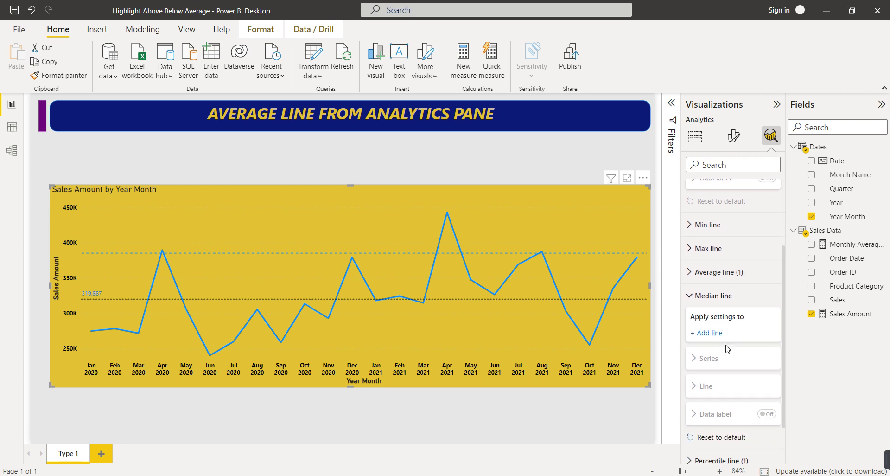
pyautogui.click(714, 297)
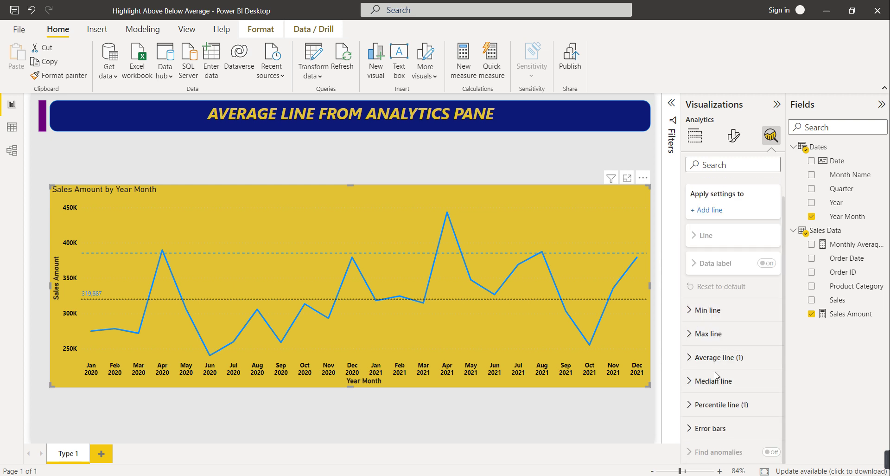
pyautogui.click(722, 405)
pyautogui.click(770, 458)
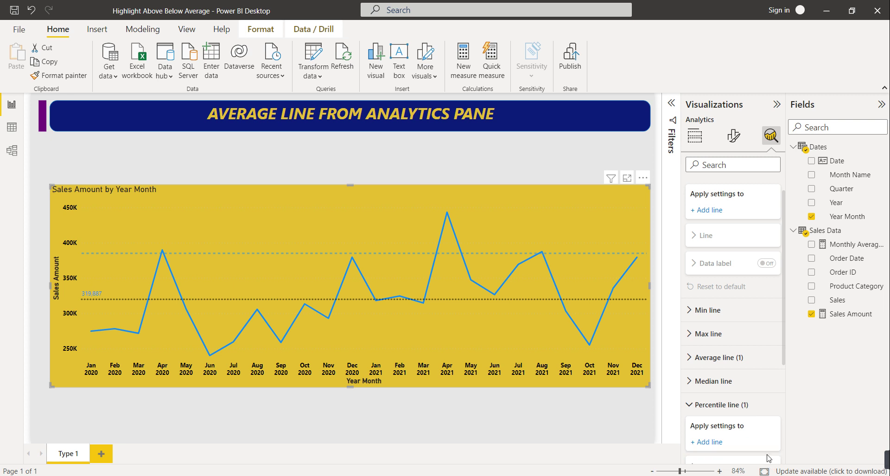
pyautogui.click(518, 182)
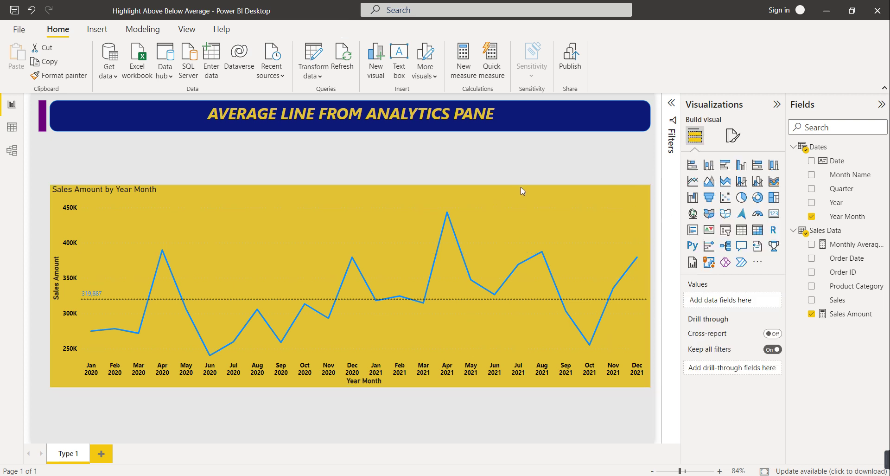
# Turn on data labels and markers for the line chart.
pyautogui.click(522, 187)
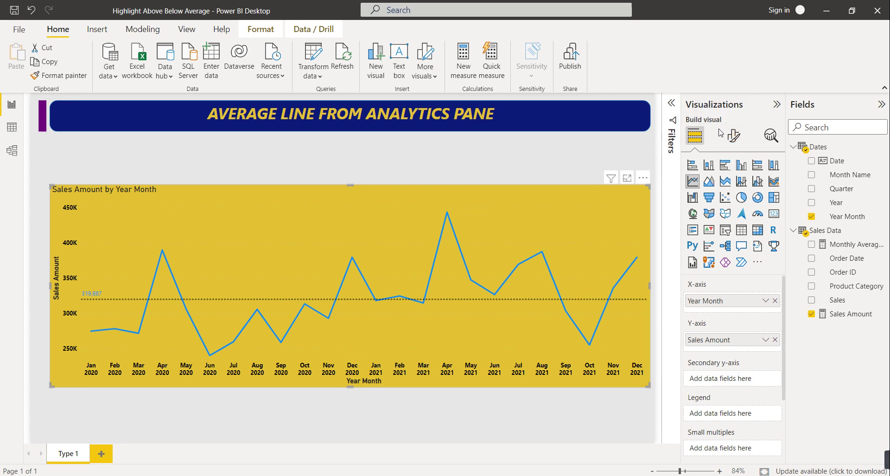
pyautogui.click(734, 135)
pyautogui.scroll(-1, 733, 242)
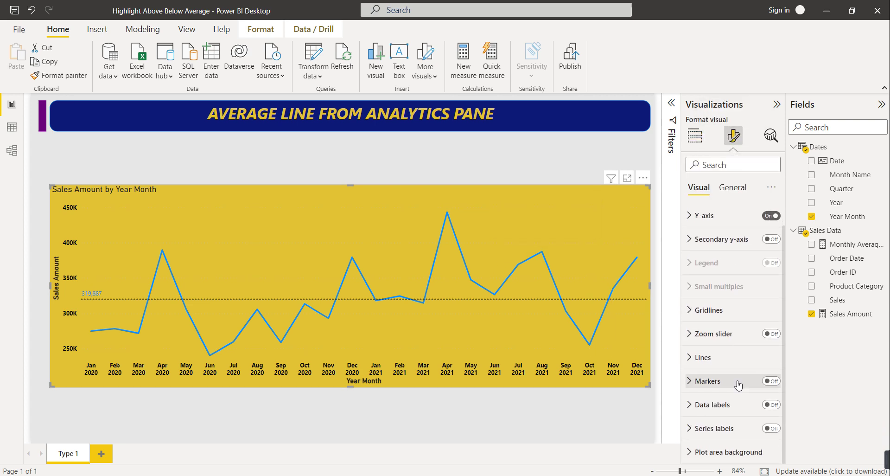
pyautogui.click(771, 405)
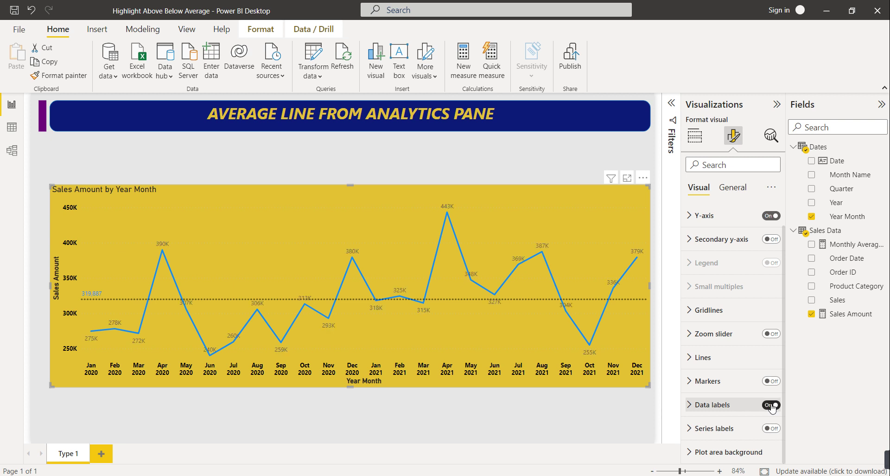
pyautogui.click(771, 382)
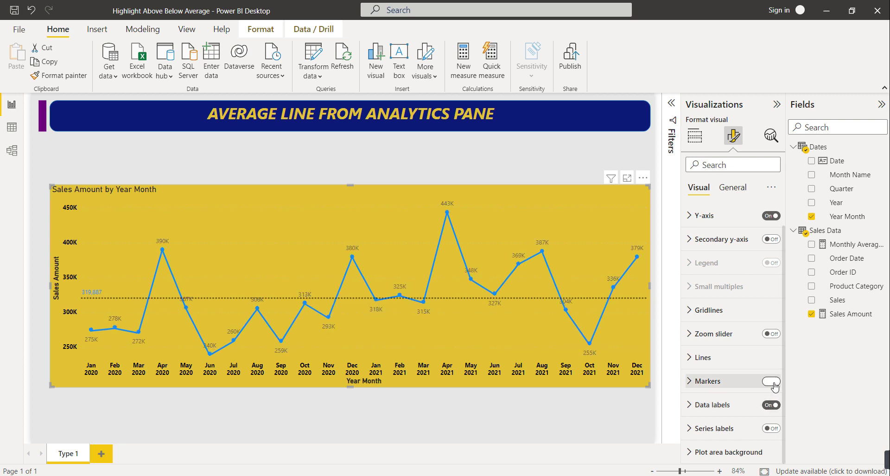
# Set the size of the line chart's markers to 15, keeping the round shape.
pyautogui.click(707, 382)
pyautogui.scroll(-5, 719, 395)
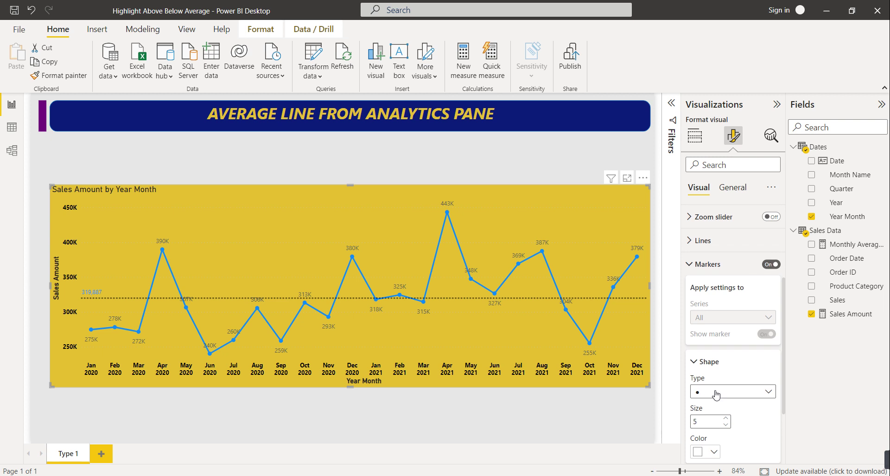
pyautogui.click(726, 394)
pyautogui.click(726, 394)
pyautogui.click(702, 420)
pyautogui.moveTo(702, 419); pyautogui.dragTo(680, 422)
pyautogui.write('15')
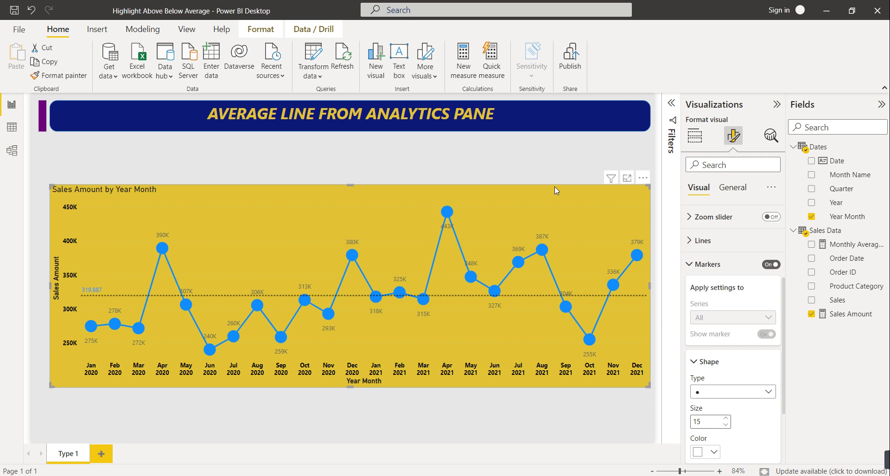
pyautogui.moveTo(368, 279)
pyautogui.moveTo(161, 307)
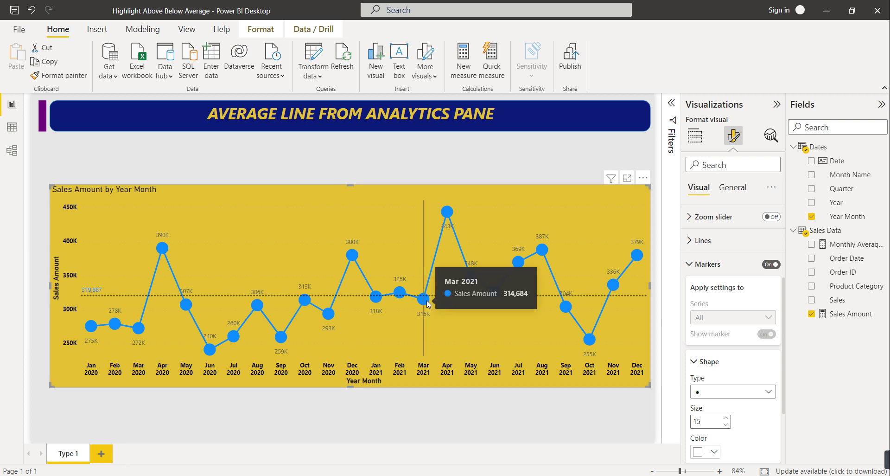
# Change the line chart's marker color to the darkest purple theme shade.
pyautogui.click(695, 136)
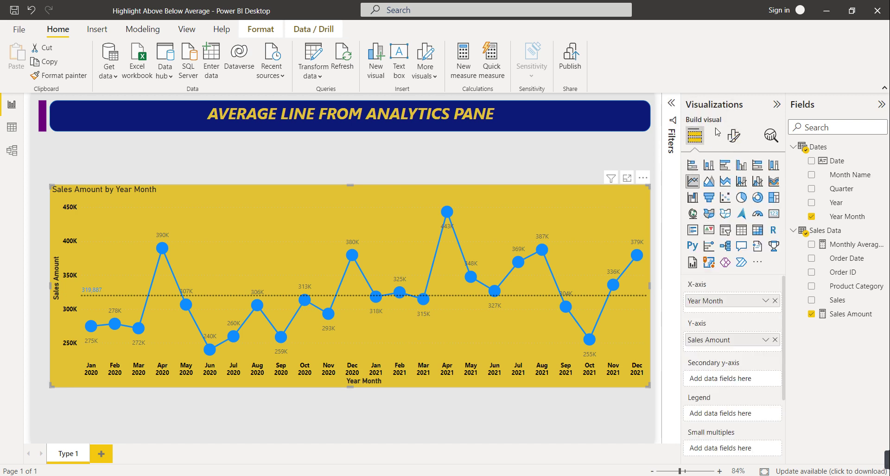
pyautogui.click(734, 136)
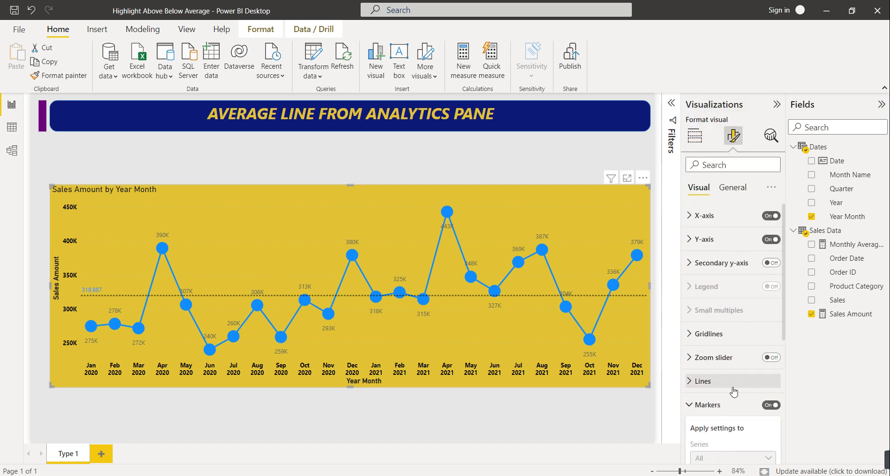
pyautogui.scroll(-6, 734, 391)
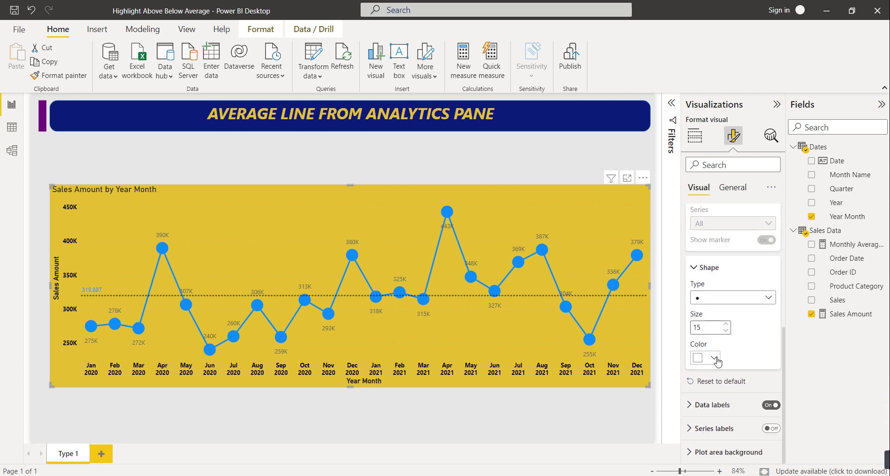
pyautogui.click(715, 359)
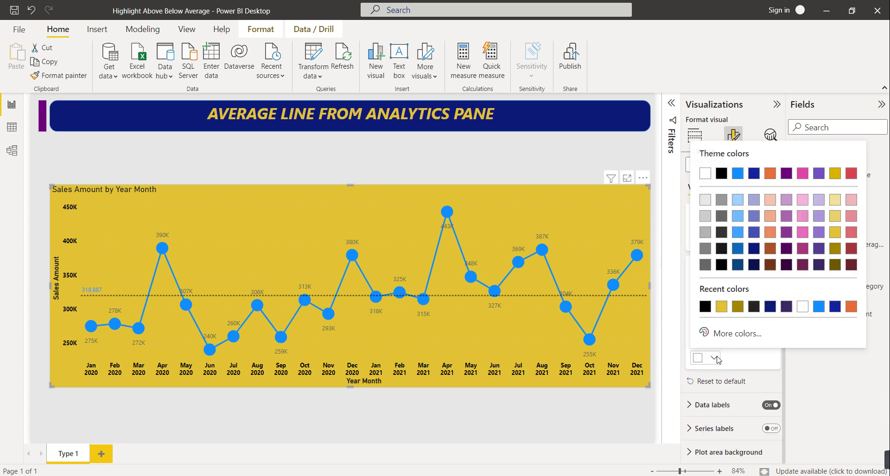
pyautogui.click(731, 333)
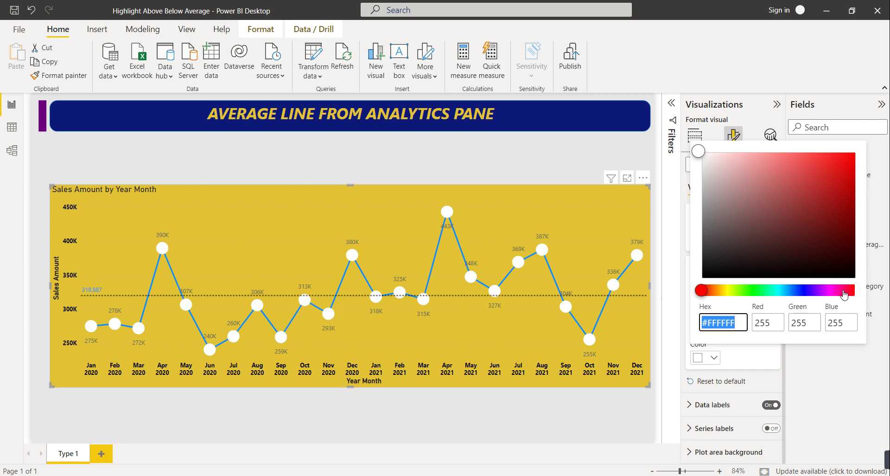
pyautogui.click(806, 291)
pyautogui.click(754, 362)
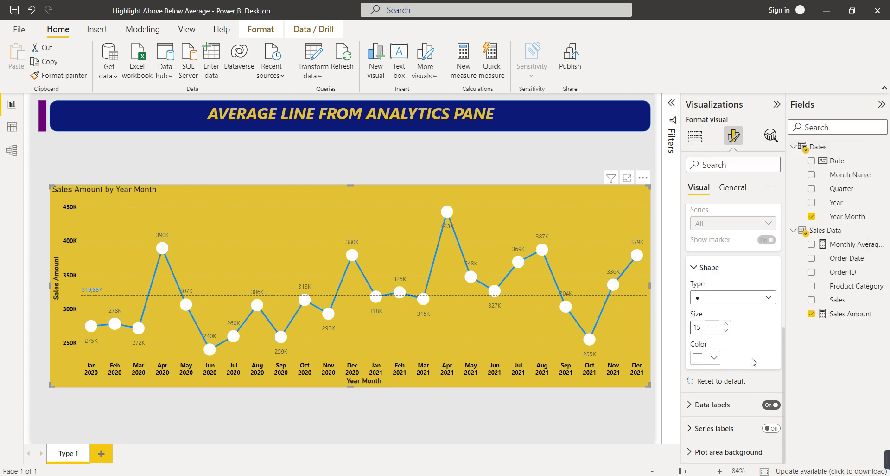
pyautogui.click(712, 359)
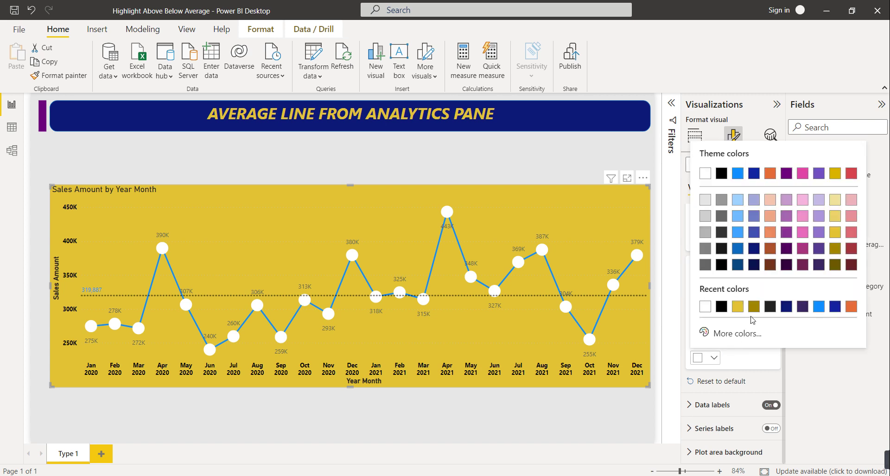
pyautogui.click(786, 264)
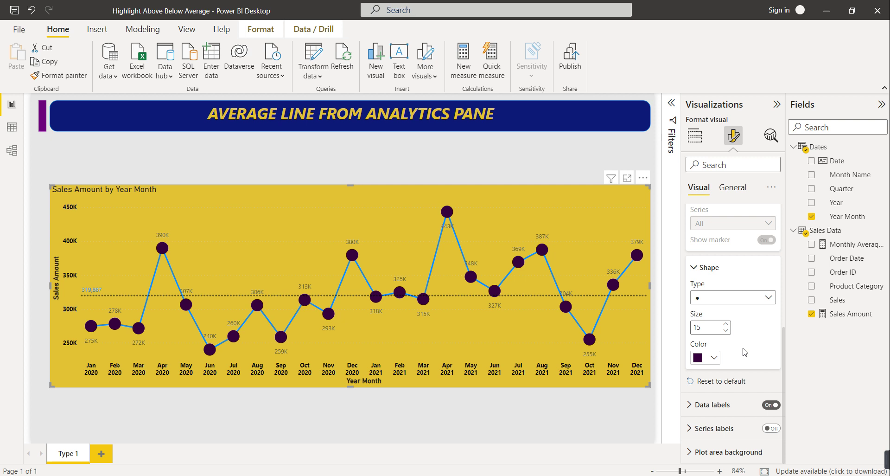
# Duplicate the Type 1 page and convert the line chart on the copy to a clustered column chart.
pyautogui.rightClick(65, 454)
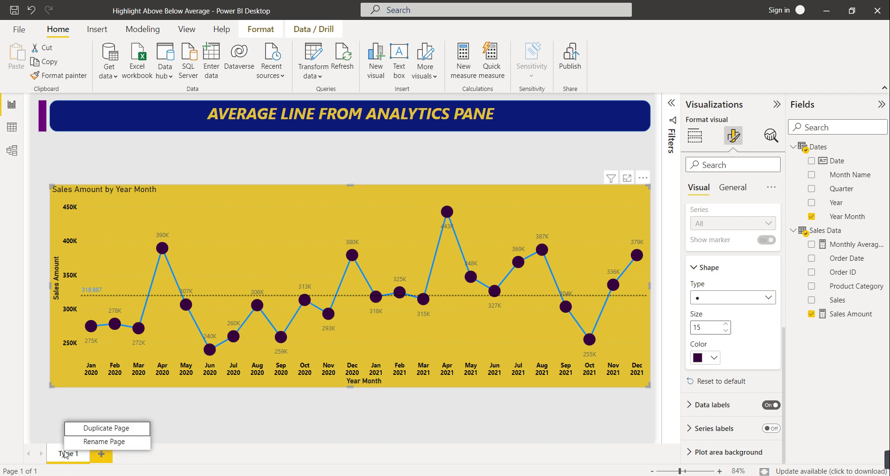
pyautogui.click(95, 429)
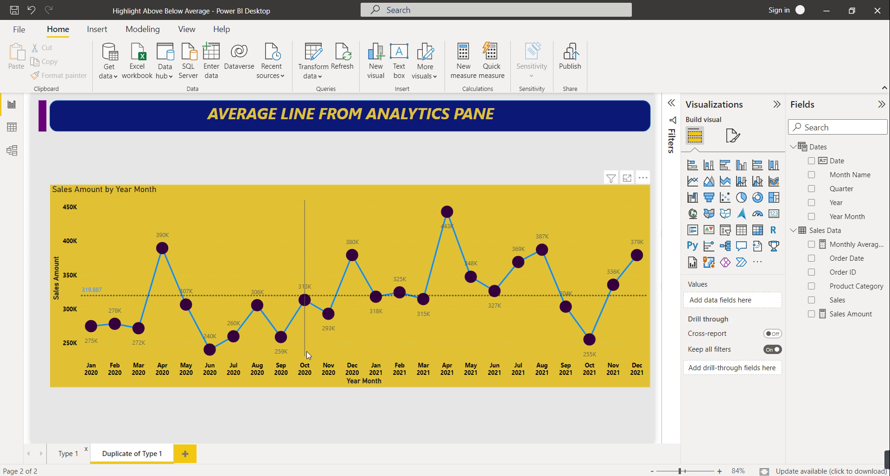
pyautogui.click(262, 191)
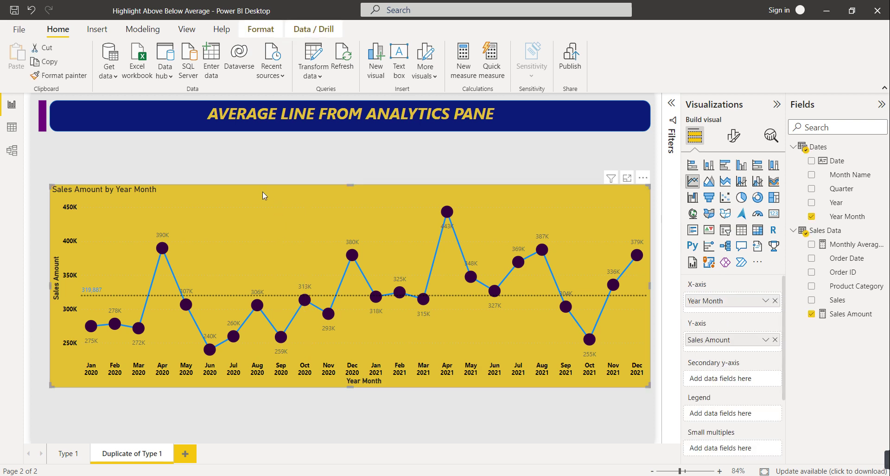
pyautogui.click(742, 166)
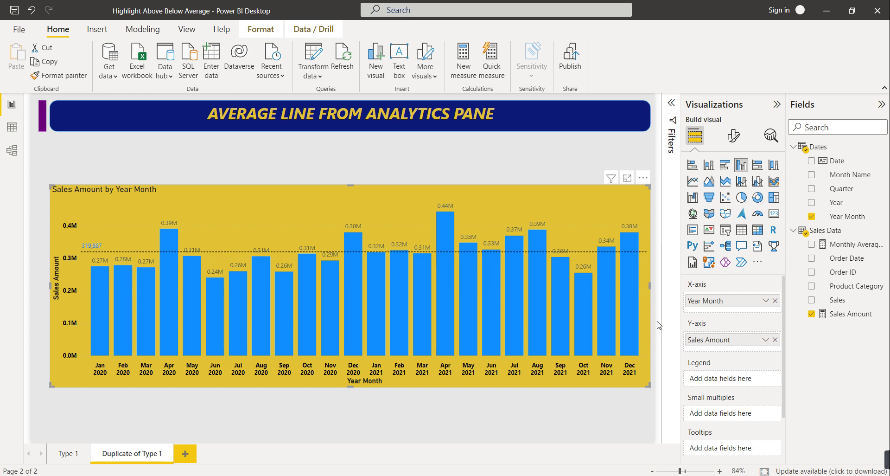
# Create a Sales Data measure from the note's formula: CF1 = IF( [Sales Amount] >= [Monthly Average Sales] , "SpringGreen", "red").
pyautogui.rightClick(826, 232)
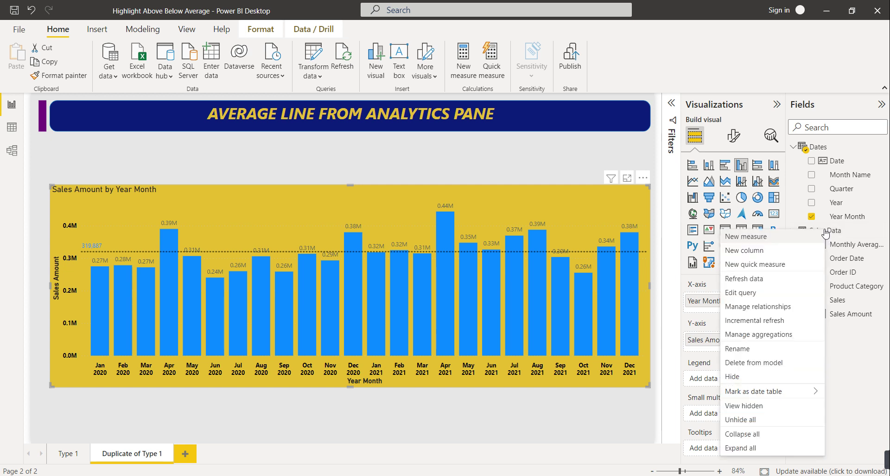
pyautogui.click(751, 237)
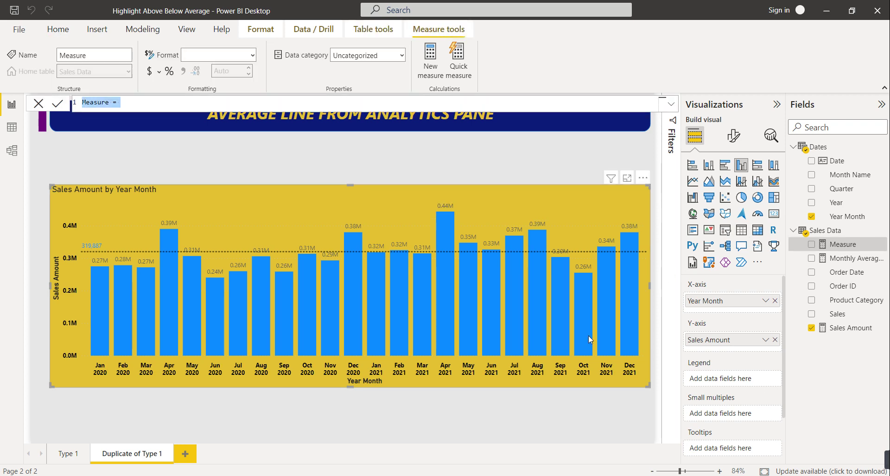
pyautogui.click(366, 464)
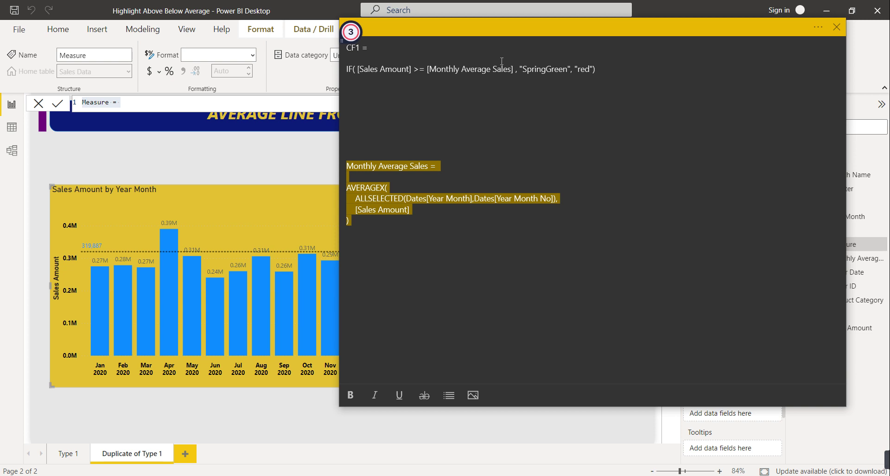
pyautogui.moveTo(612, 72); pyautogui.dragTo(344, 51)
pyautogui.hotkey('ctrl', 'c')
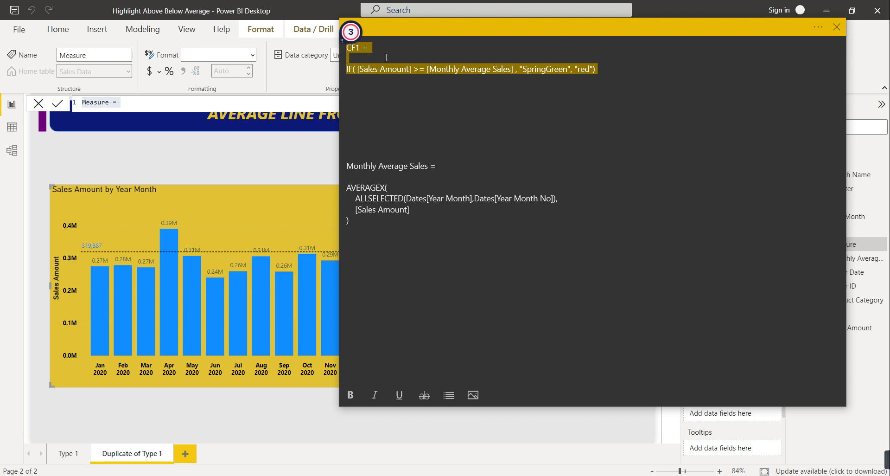
pyautogui.click(191, 101)
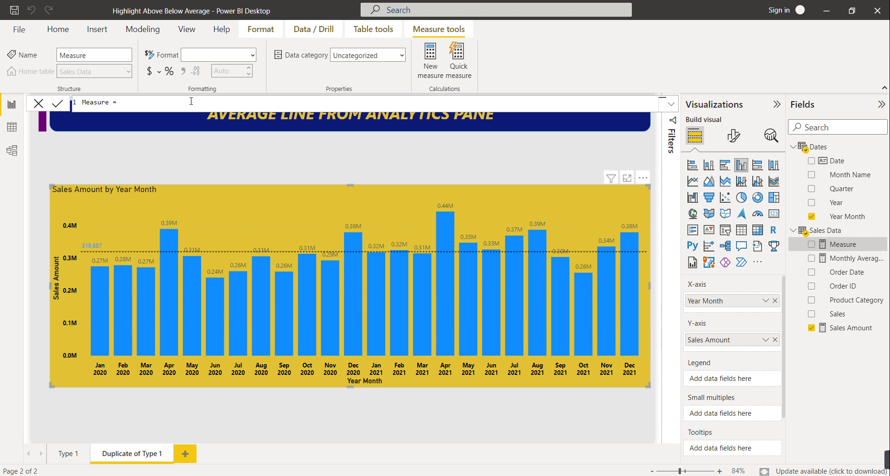
pyautogui.hotkey('ctrl', 'a')
pyautogui.hotkey('ctrl', 'v')
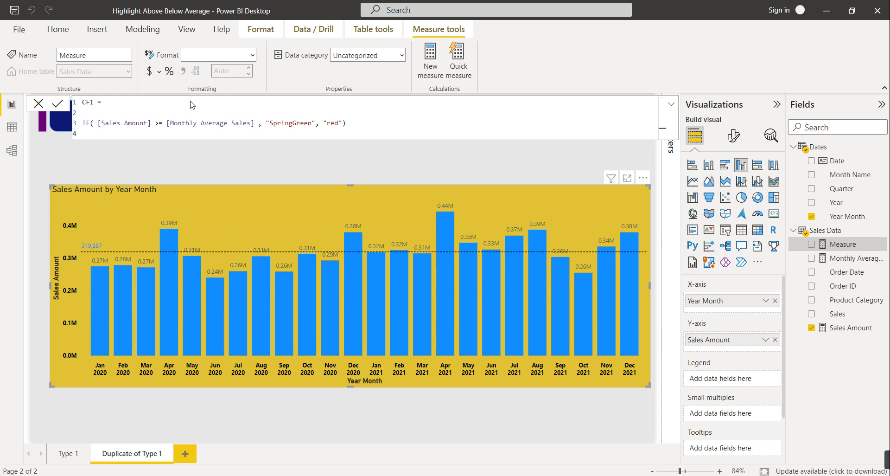
pyautogui.press('Return')
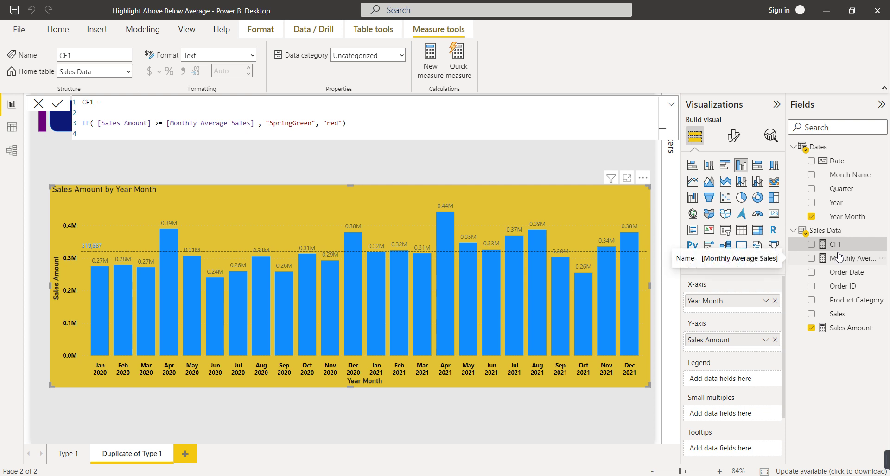
# Open conditional formatting for the columns' default color and set the format style to Field value.
pyautogui.click(732, 137)
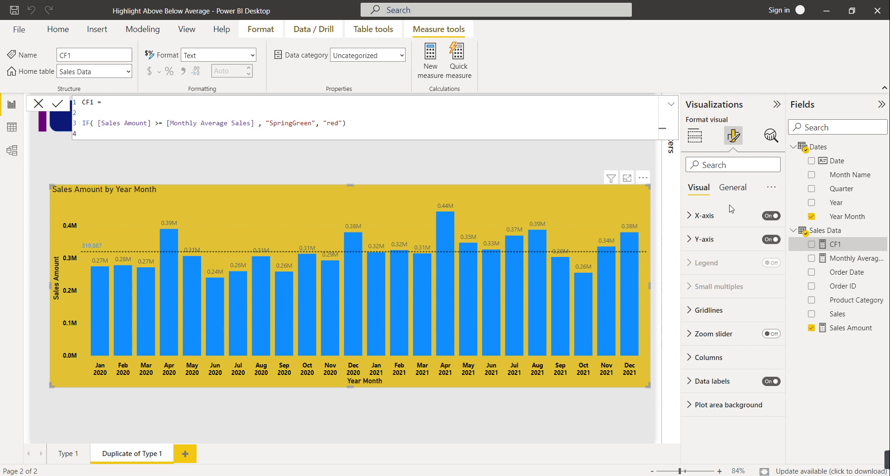
pyautogui.click(717, 363)
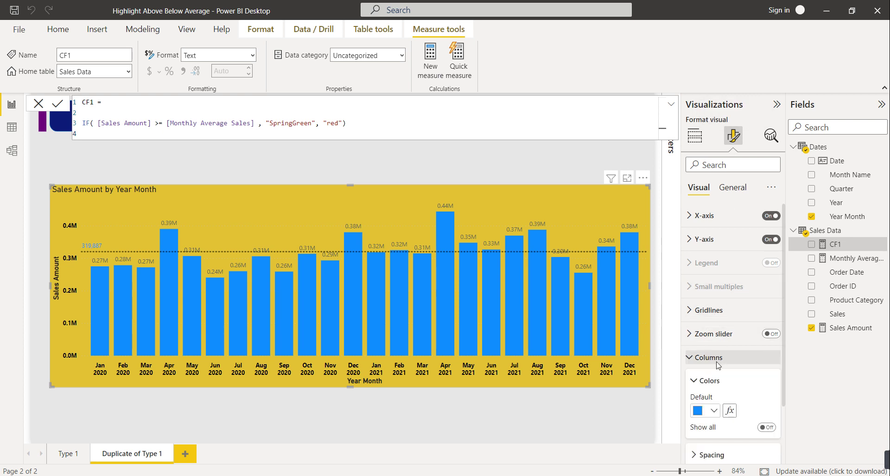
pyautogui.scroll(-1, 724, 369)
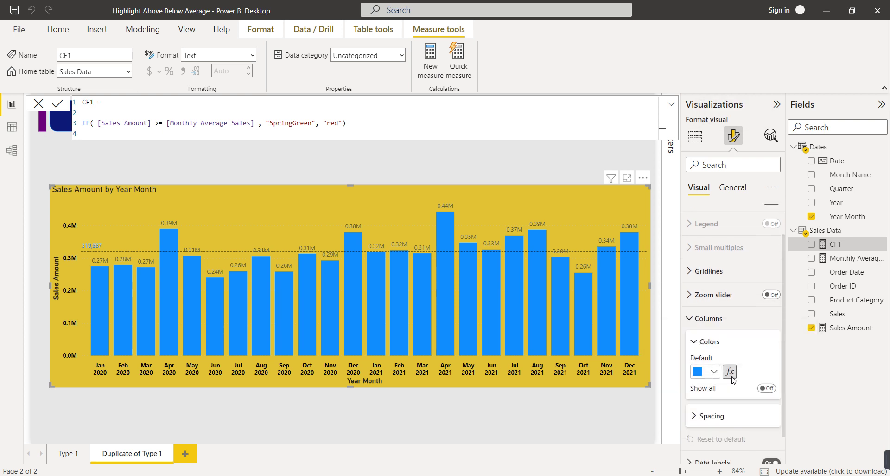
pyautogui.click(730, 372)
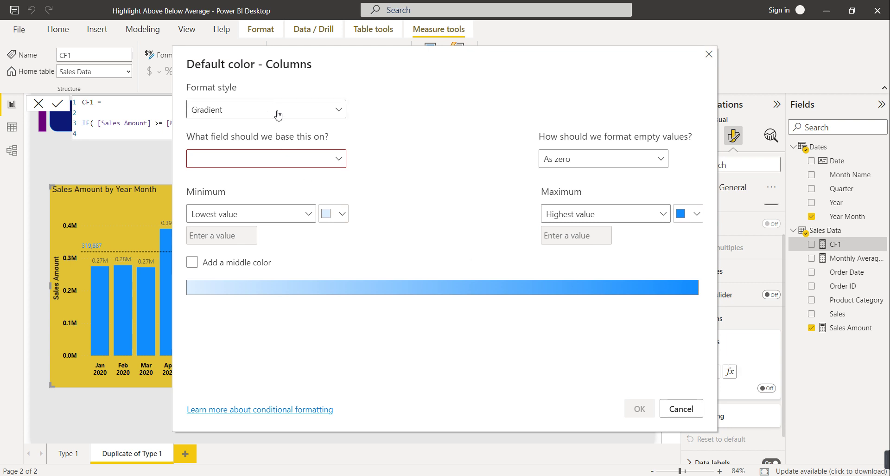
pyautogui.click(278, 114)
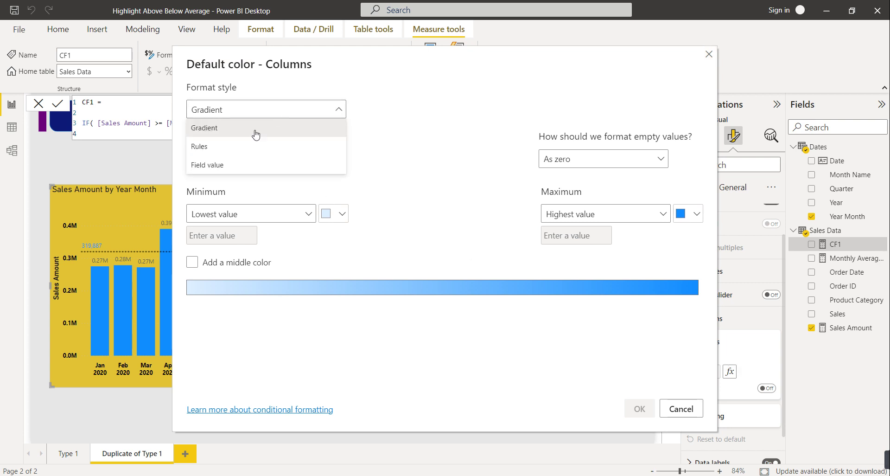
pyautogui.click(207, 166)
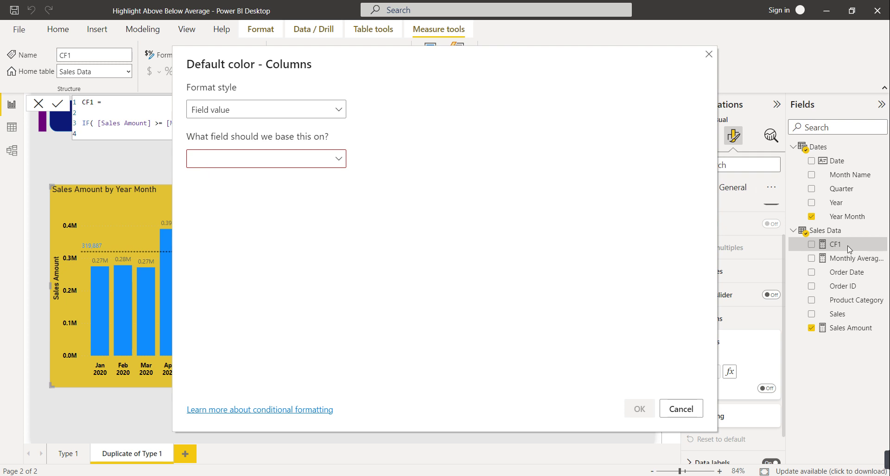
# Base the column color on the CF1 measure from Sales Data and apply the conditional formatting.
pyautogui.click(337, 161)
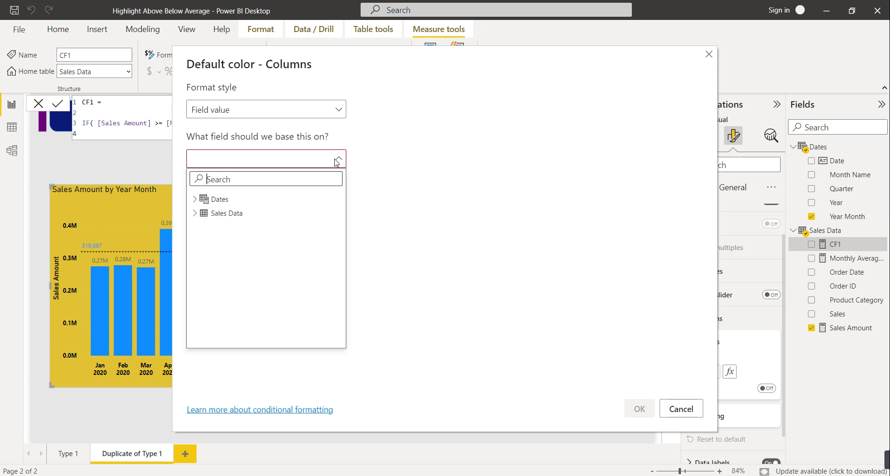
pyautogui.click(195, 215)
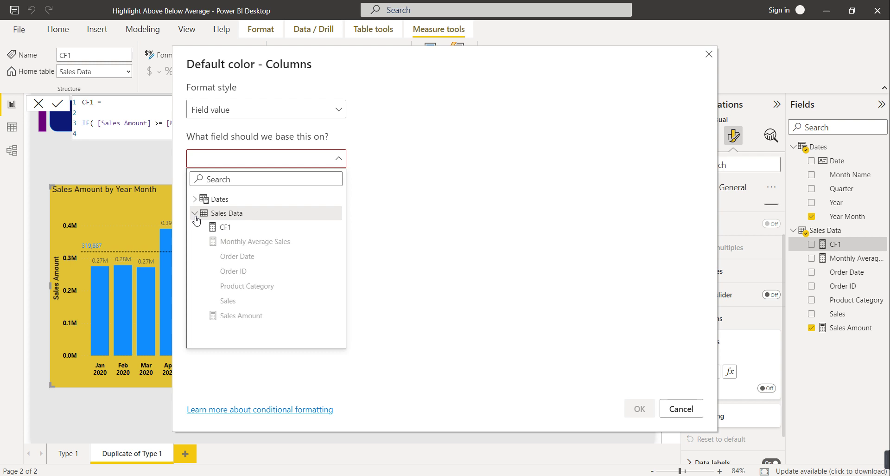
pyautogui.click(222, 228)
pyautogui.click(632, 408)
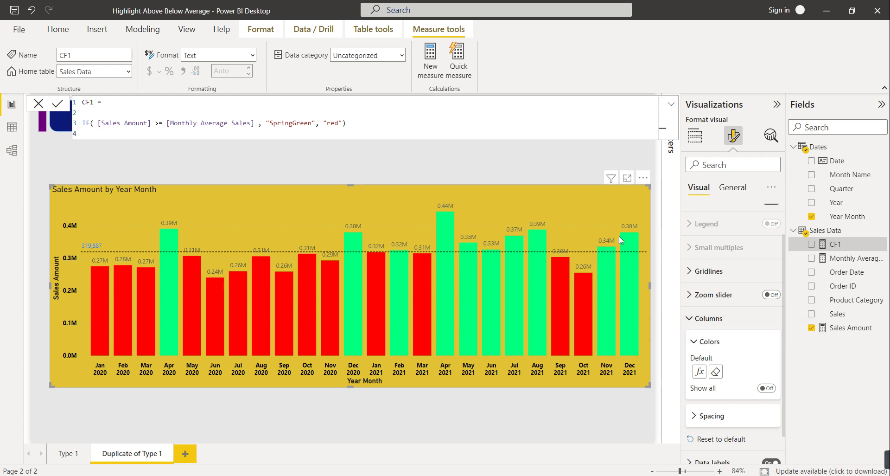
# Convert the clustered column chart on the Duplicate of Type 1 page back to a line chart.
pyautogui.click(701, 144)
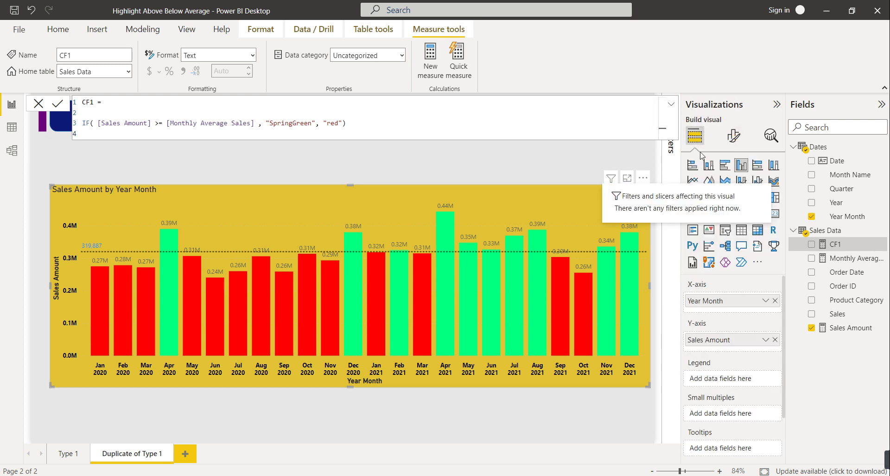
pyautogui.click(693, 182)
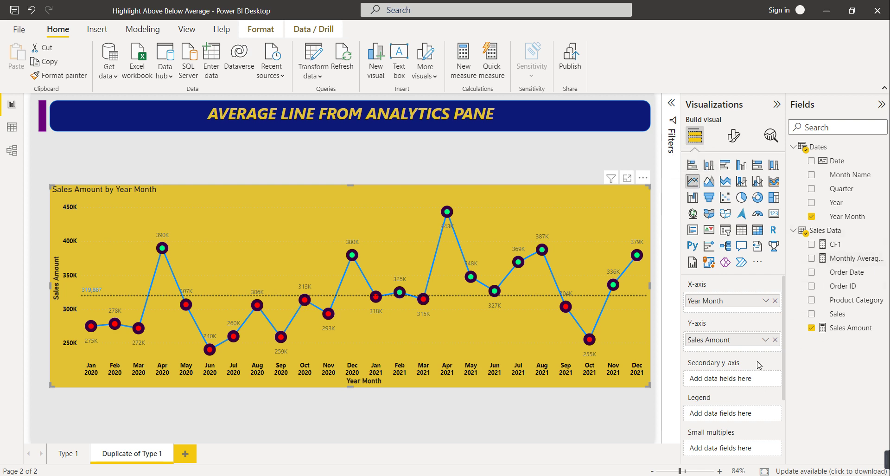
pyautogui.hotkey('alt', 'Tab')
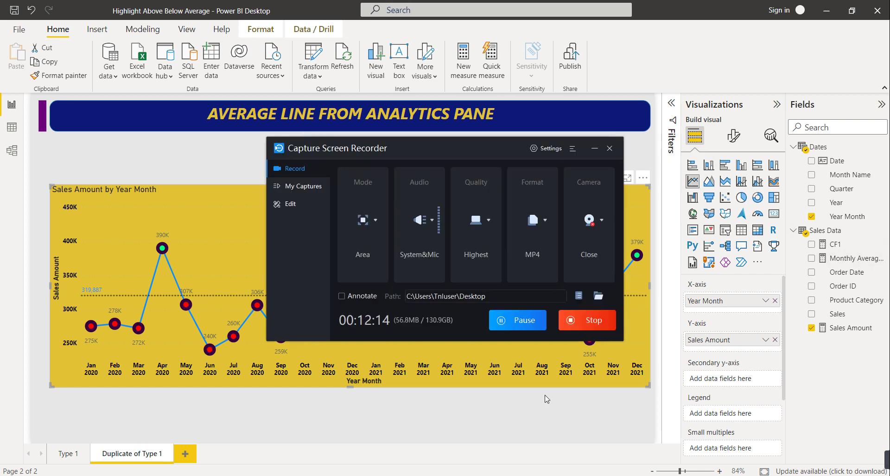